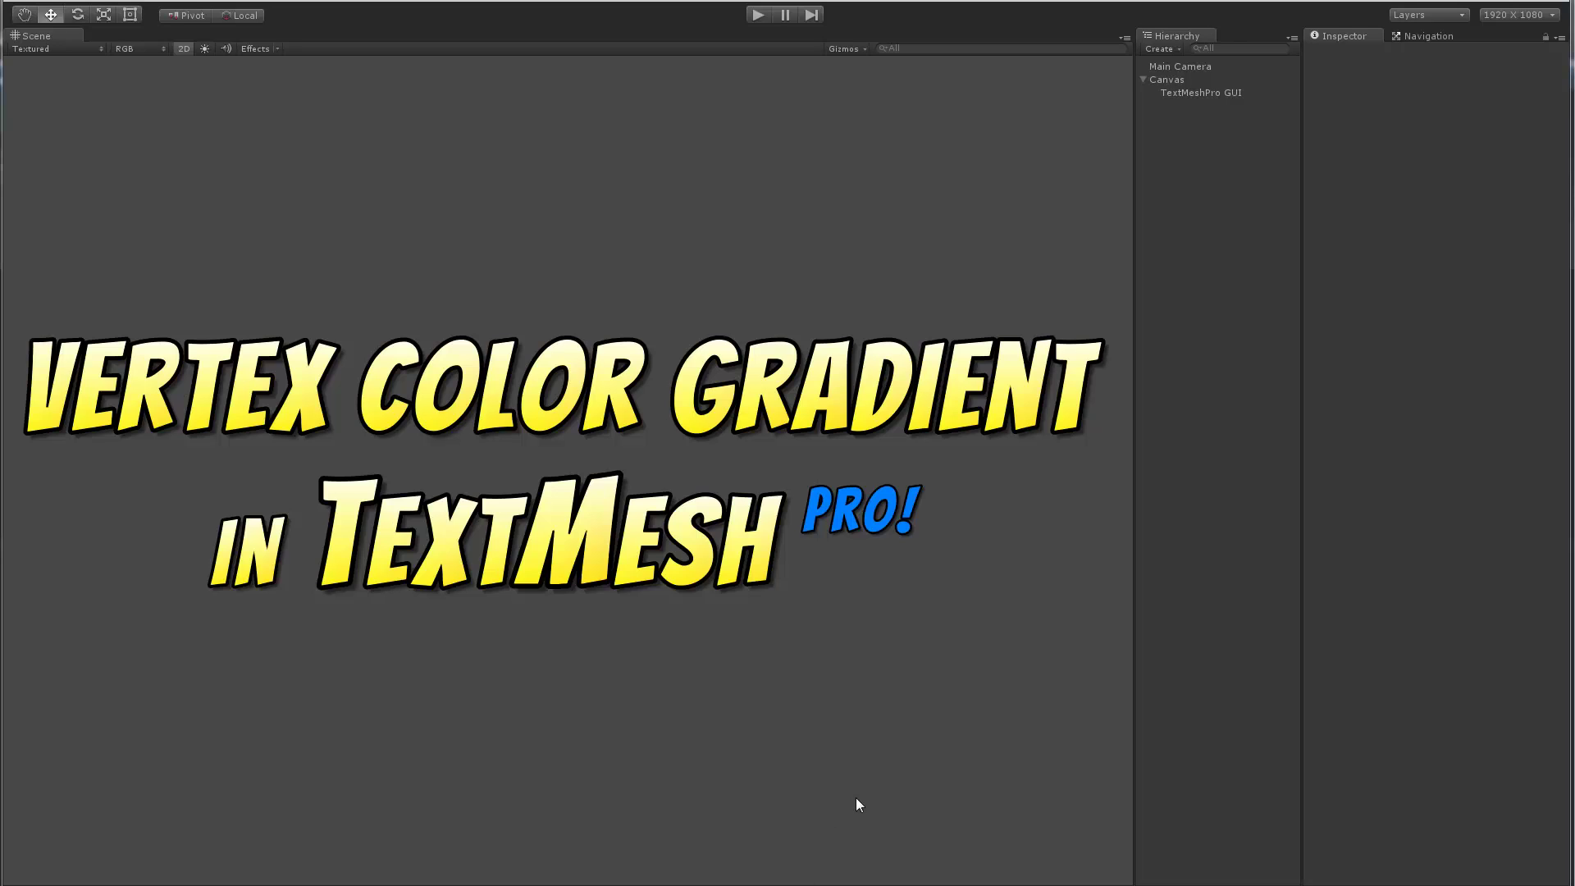
- Delete the existing title text and add a new TextMeshPro GUI text object to the Canvas
click(1184, 92)
key(Delete)
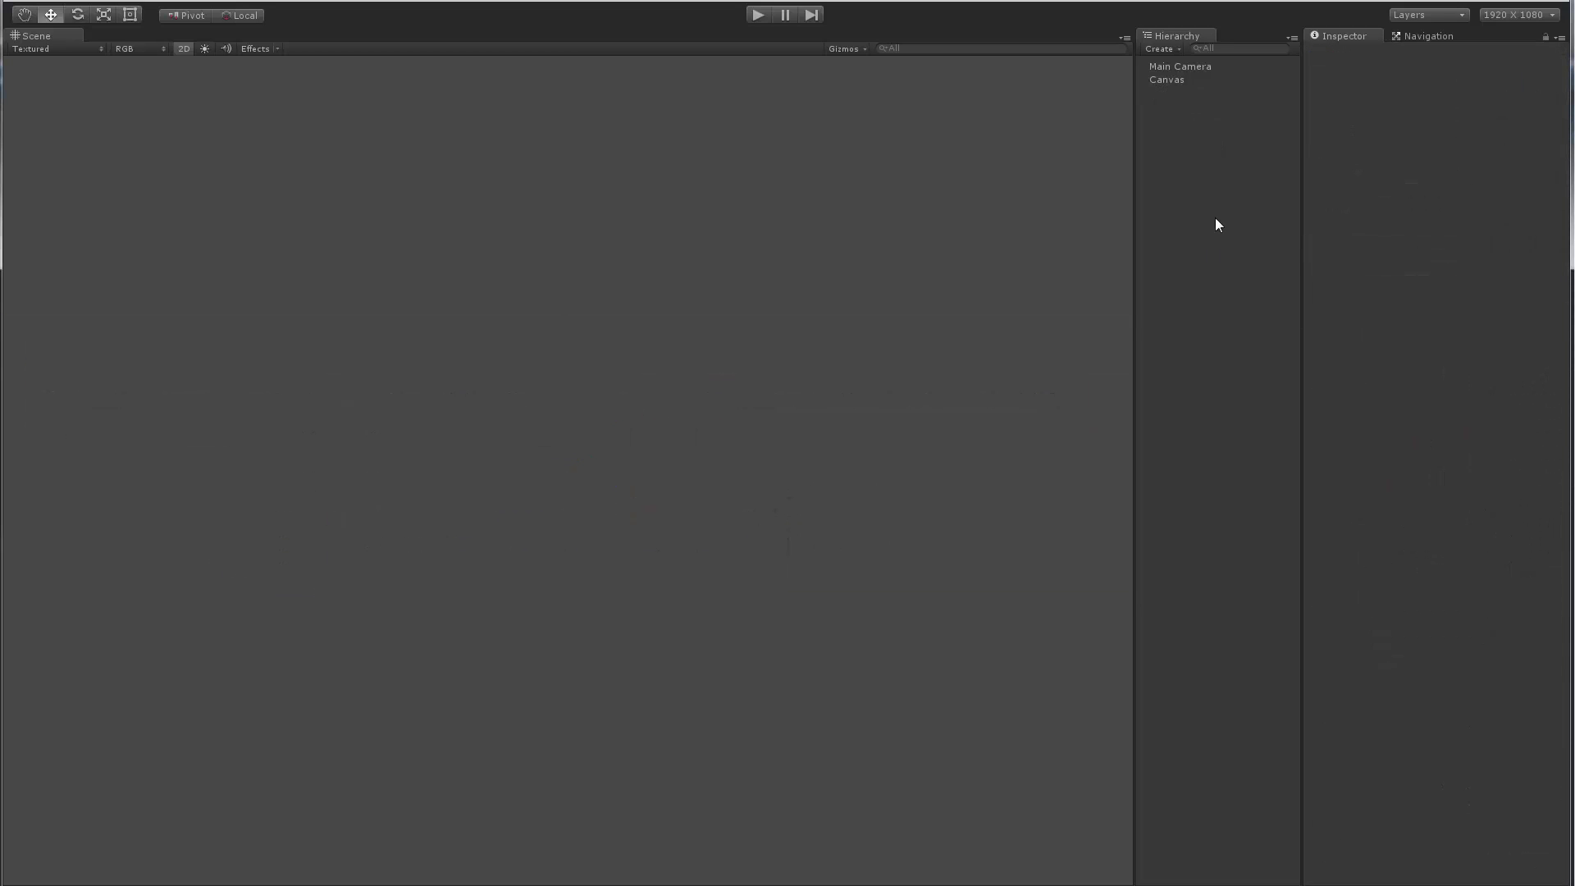
click(1160, 79)
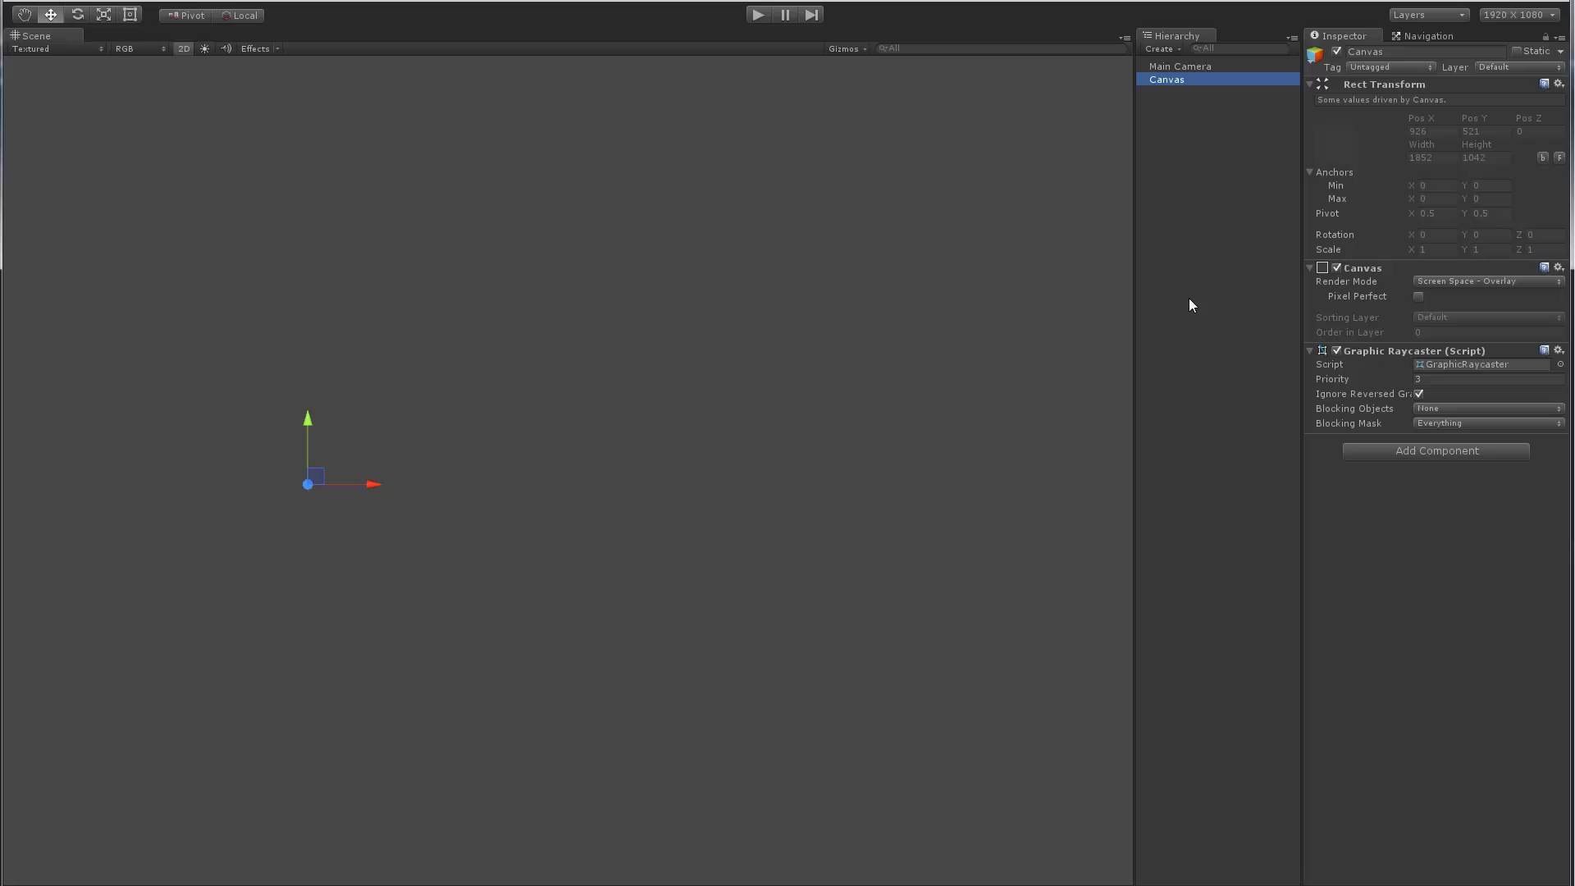
click(1163, 49)
mouse_move(1178, 179)
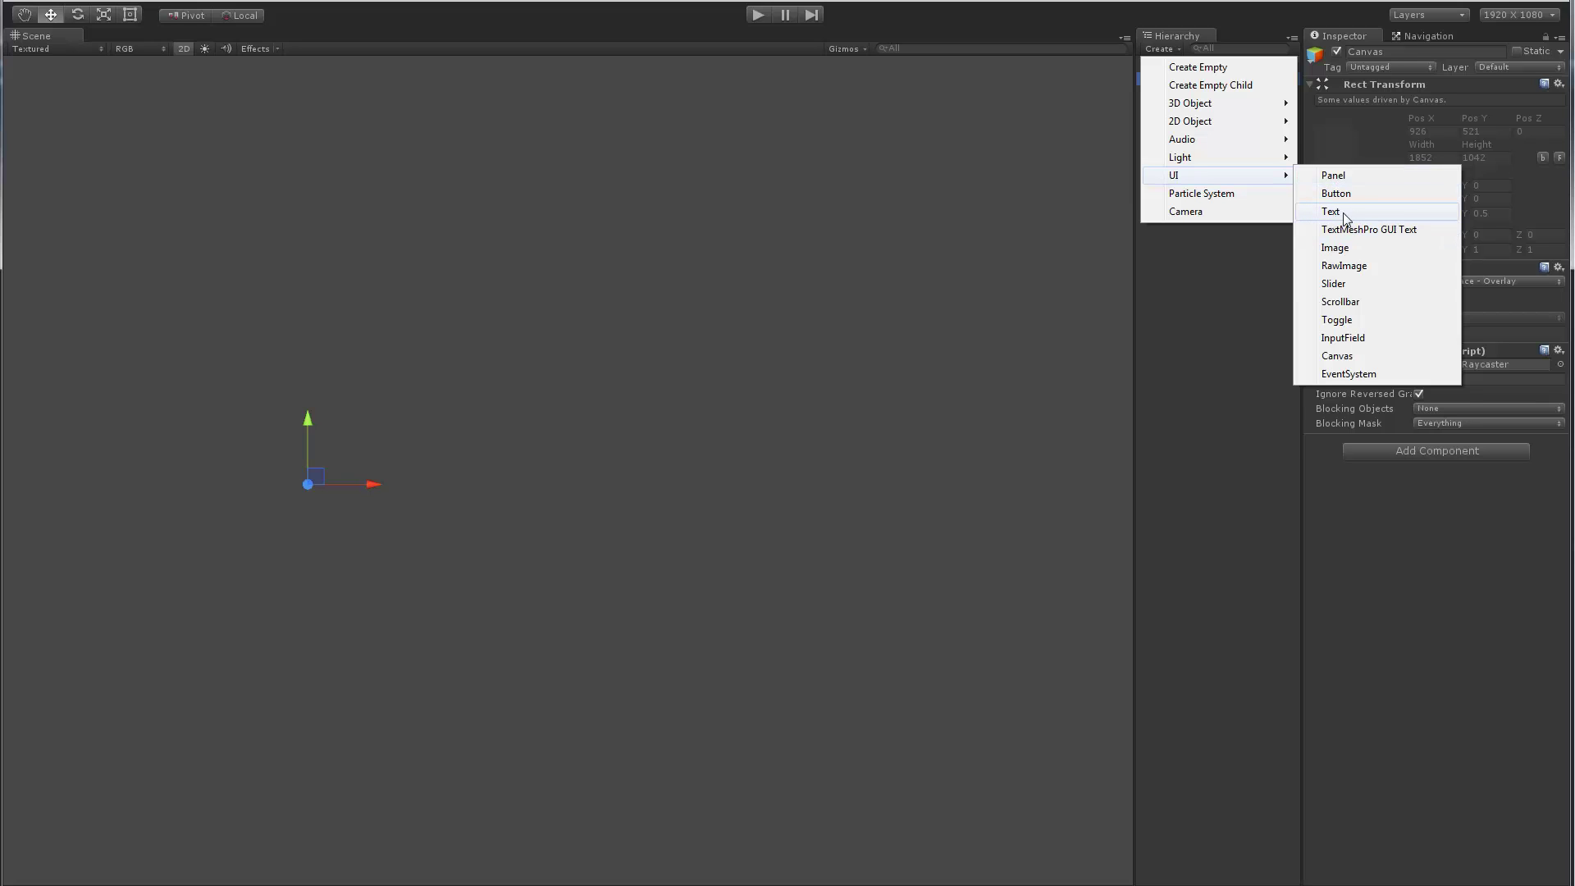
click(1385, 233)
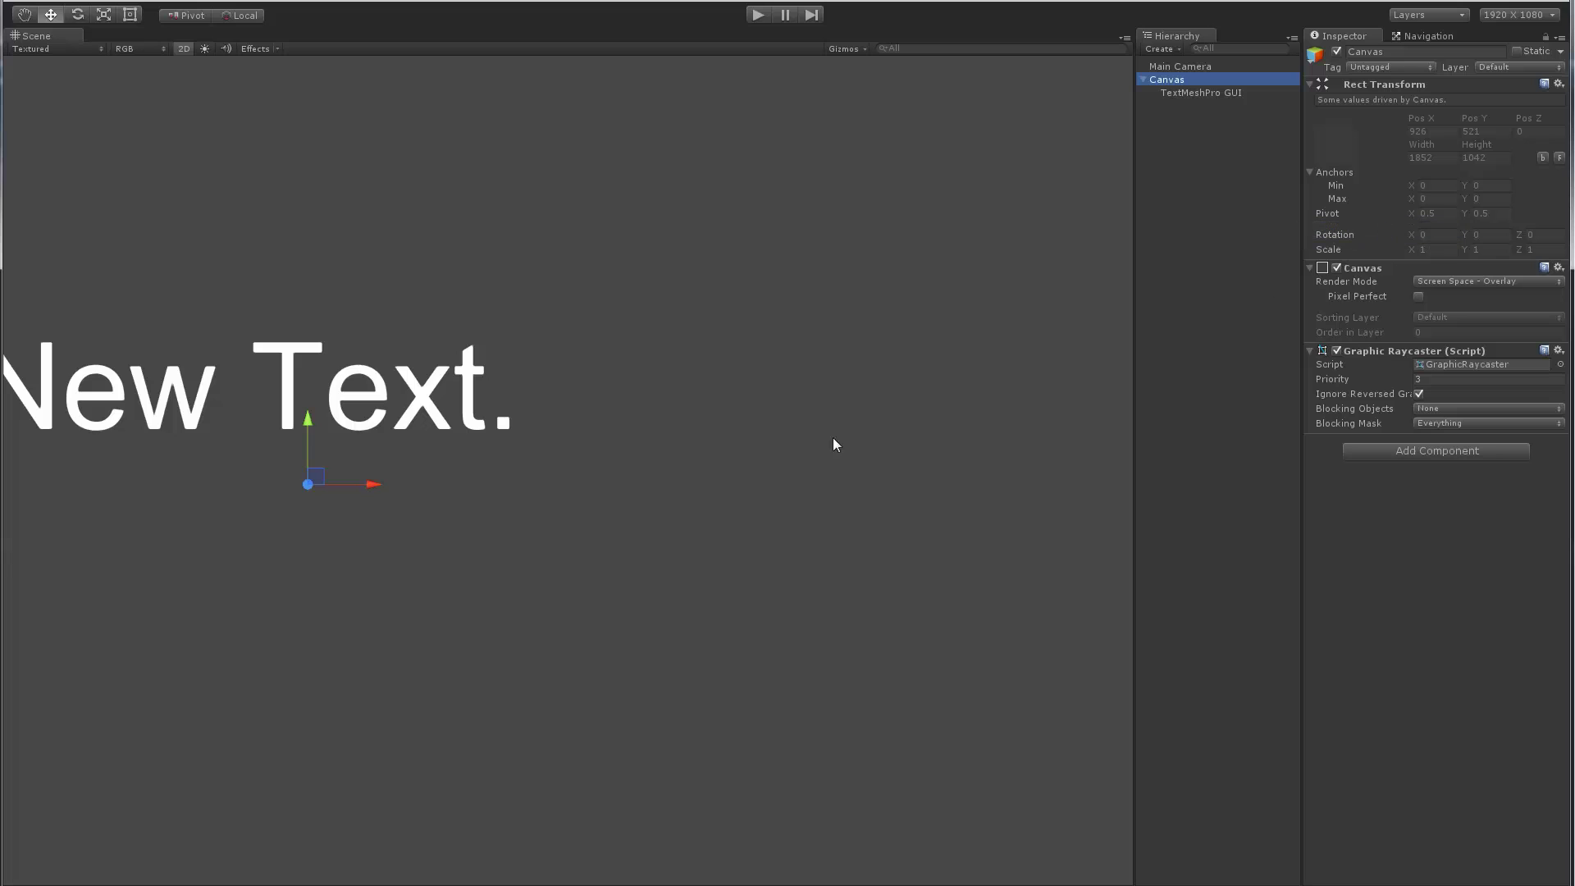
click(575, 411)
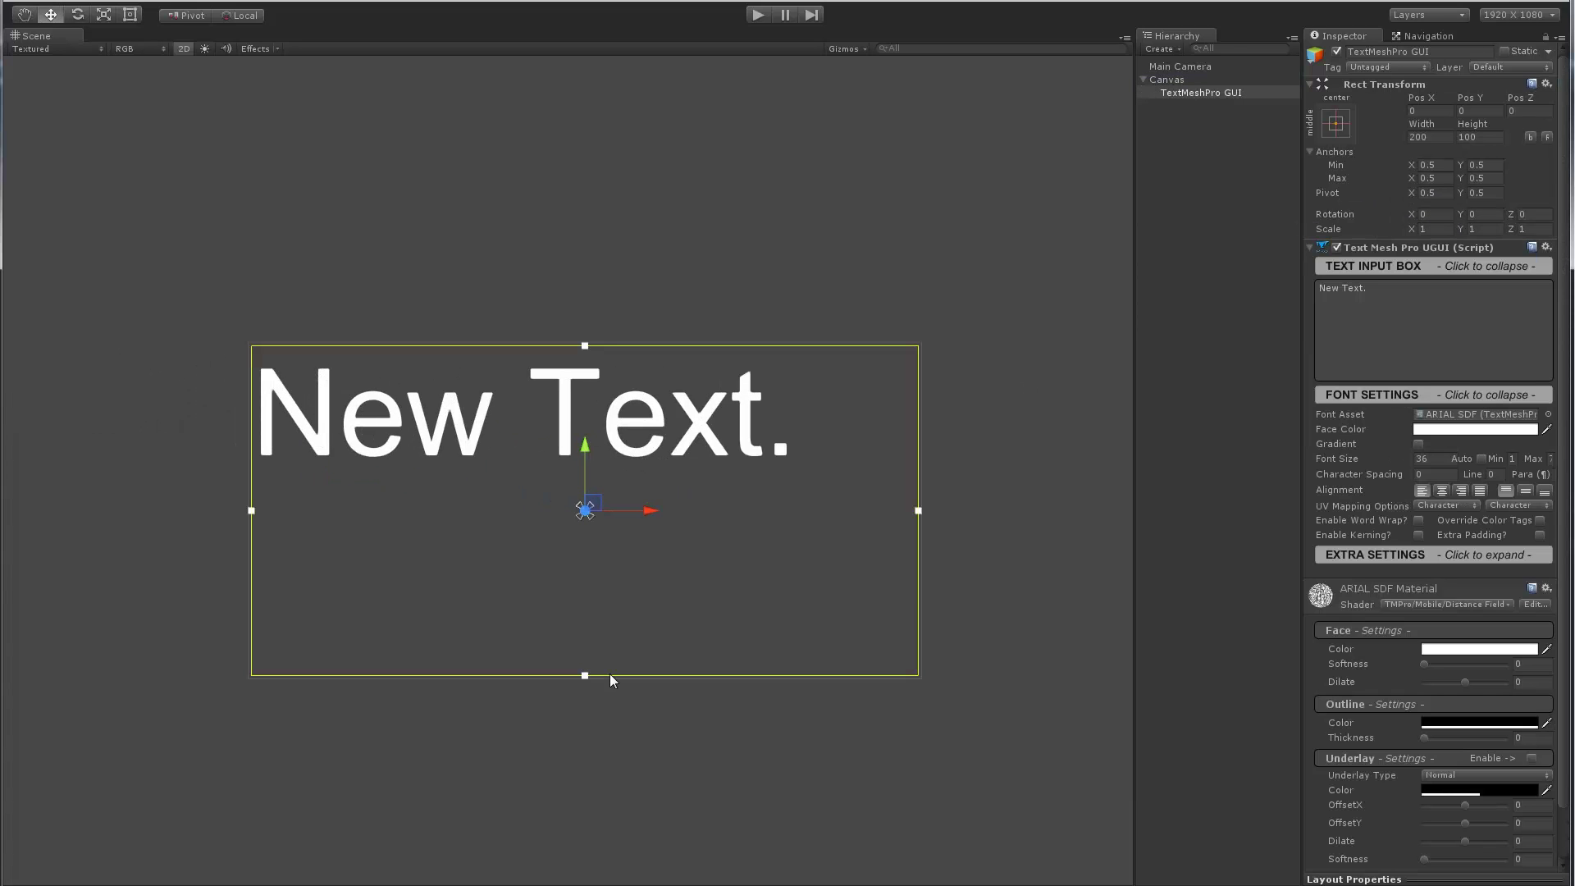
- Undo the deletion of the title text and delete the extra "New Text." object
key(ctrl+z)
key(ctrl+z)
key(ctrl+z)
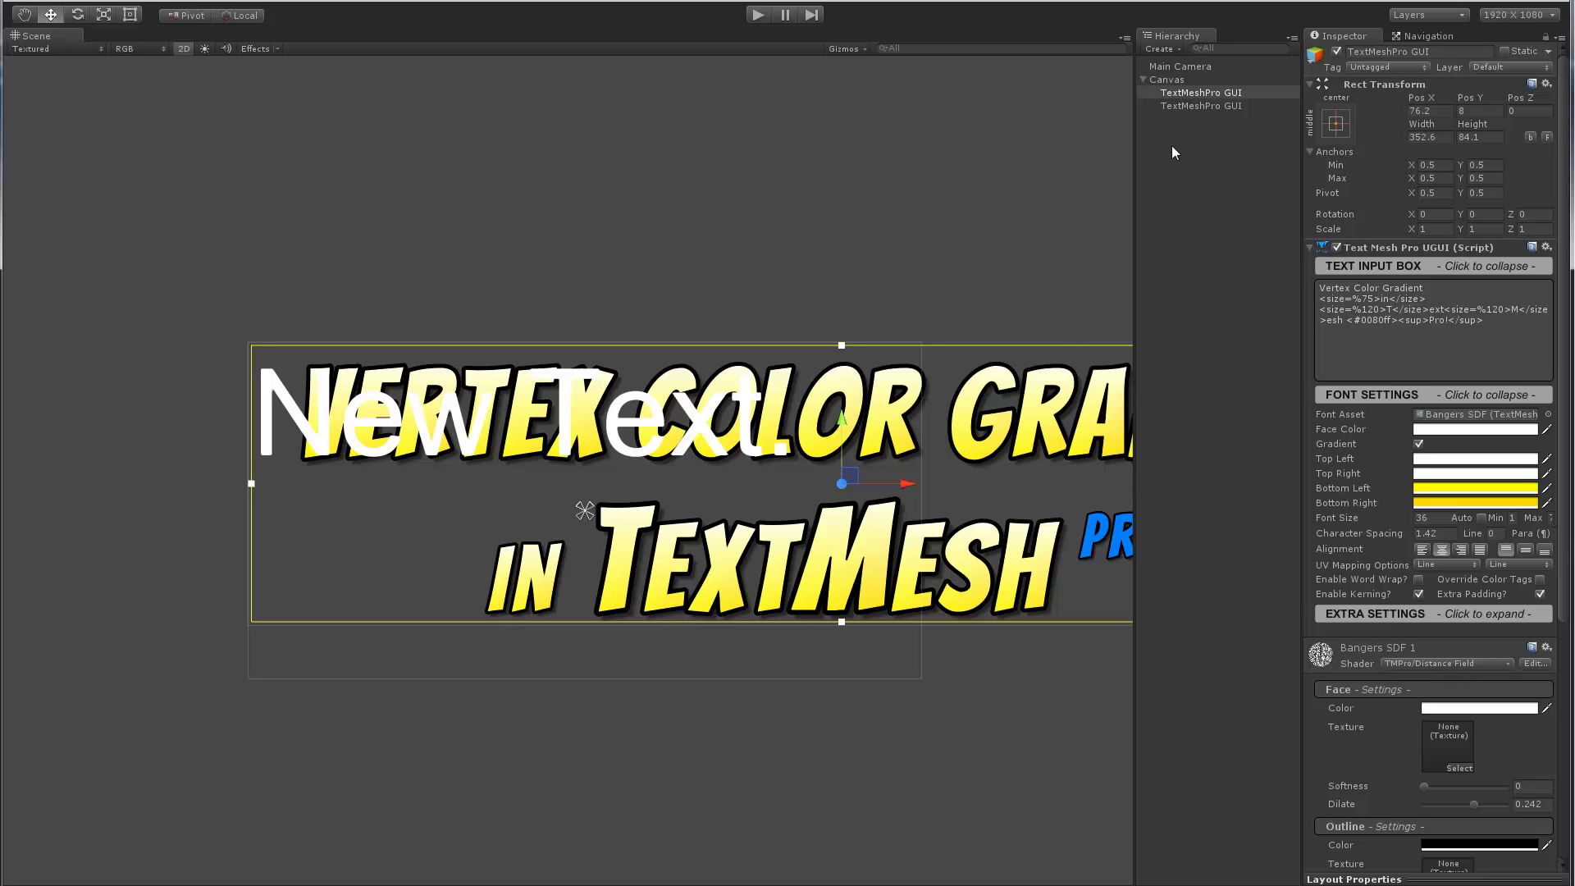
click(1188, 107)
key(Delete)
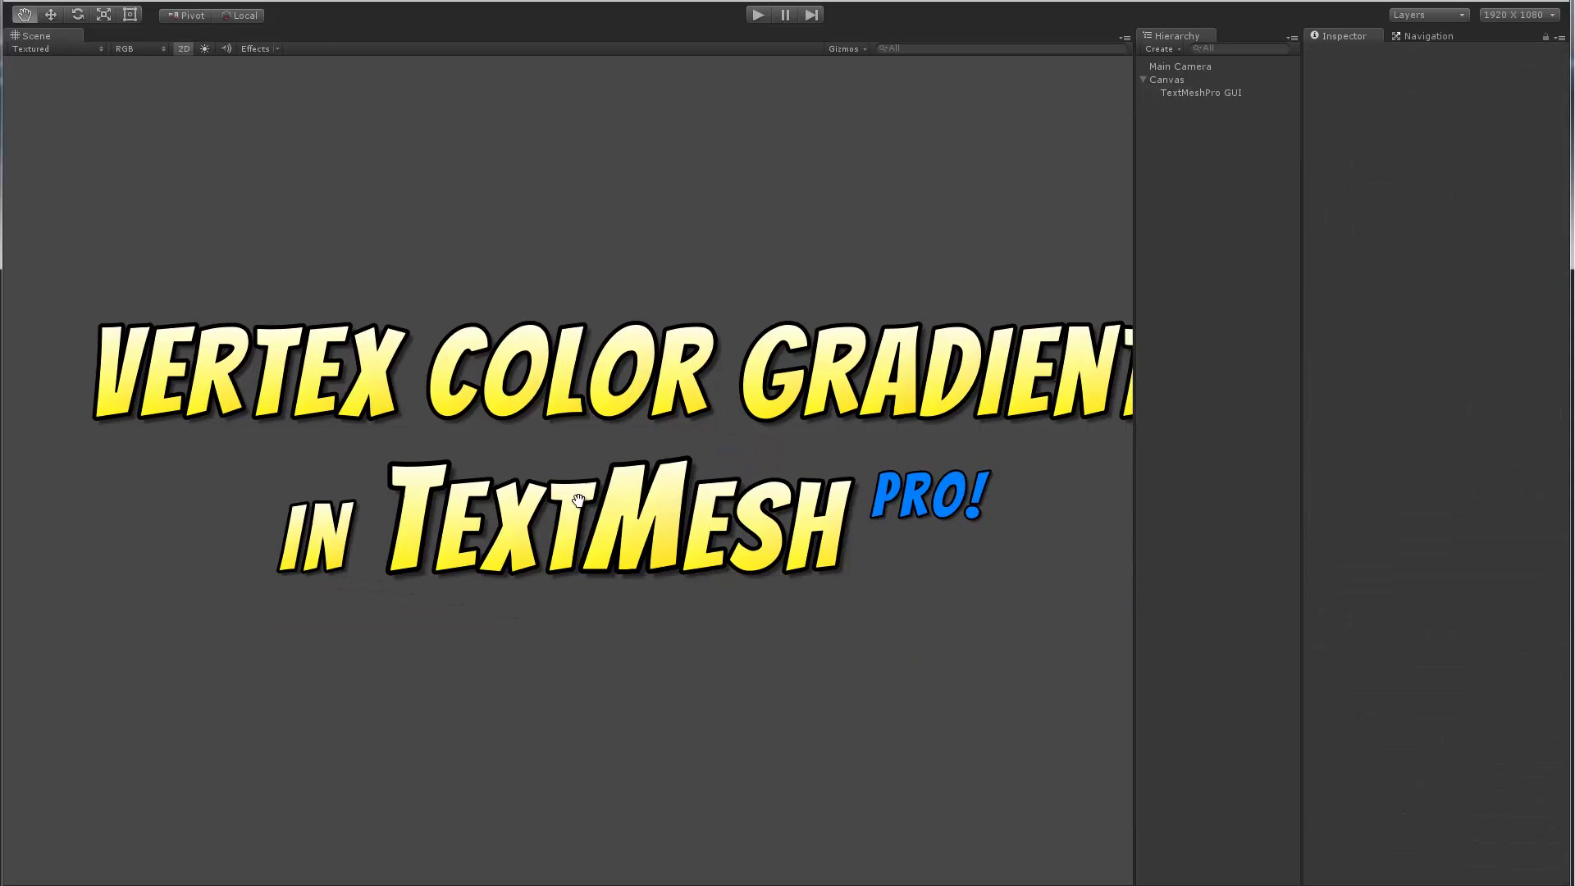
- Disable Gradient on the title text and reset its Bangers SDF 1 material to defaults
scroll(567, 493, down, 2)
middle_drag(567, 493, 502, 498)
scroll(545, 525, up, 1)
click(1205, 92)
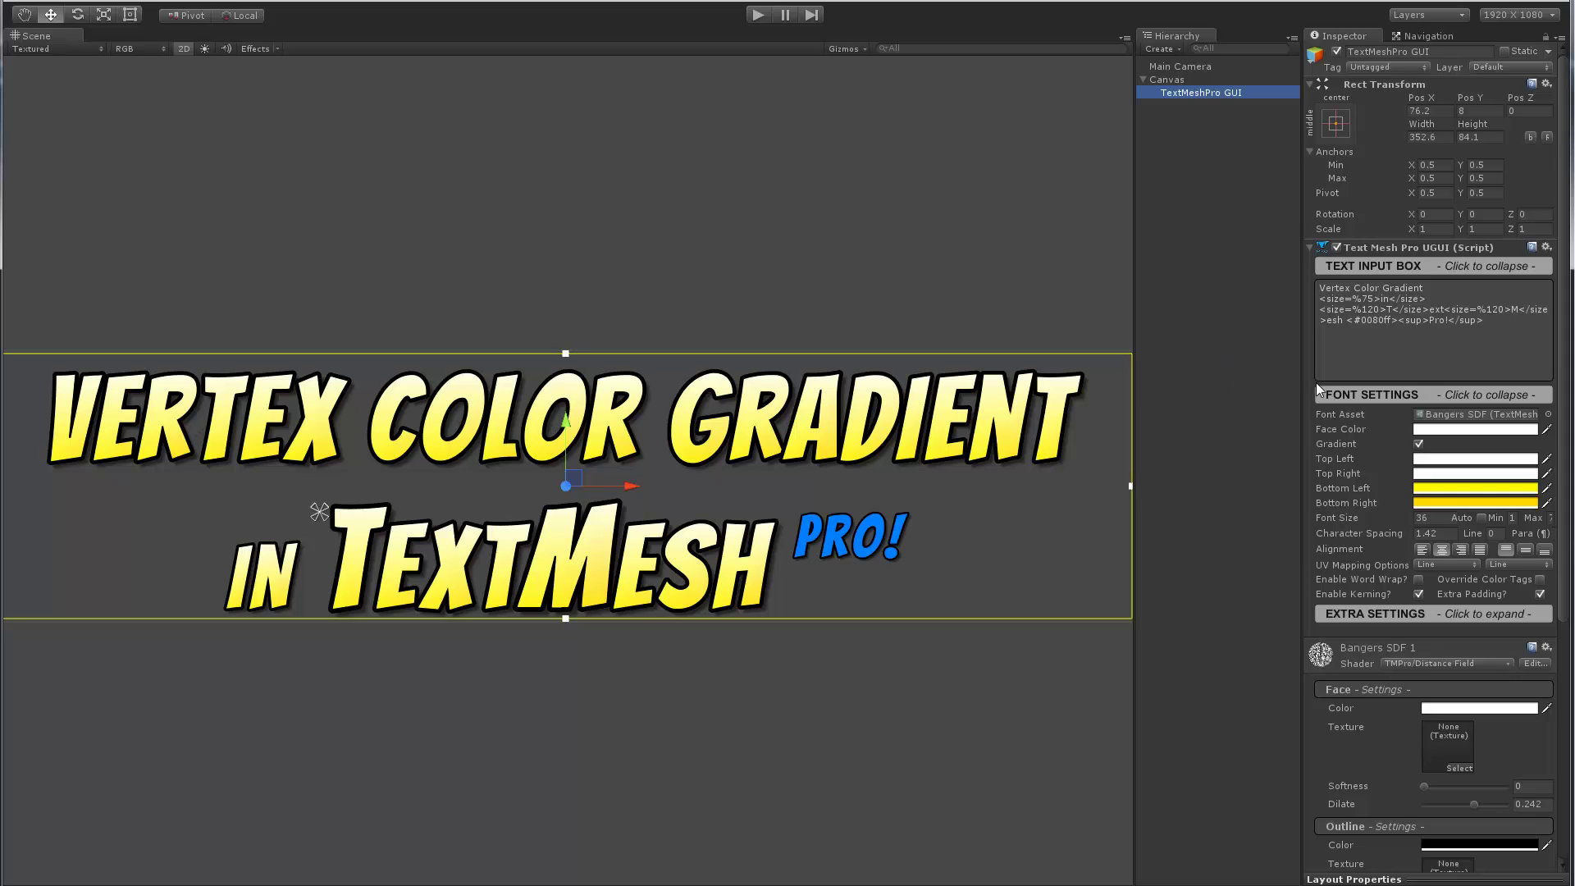
click(1418, 445)
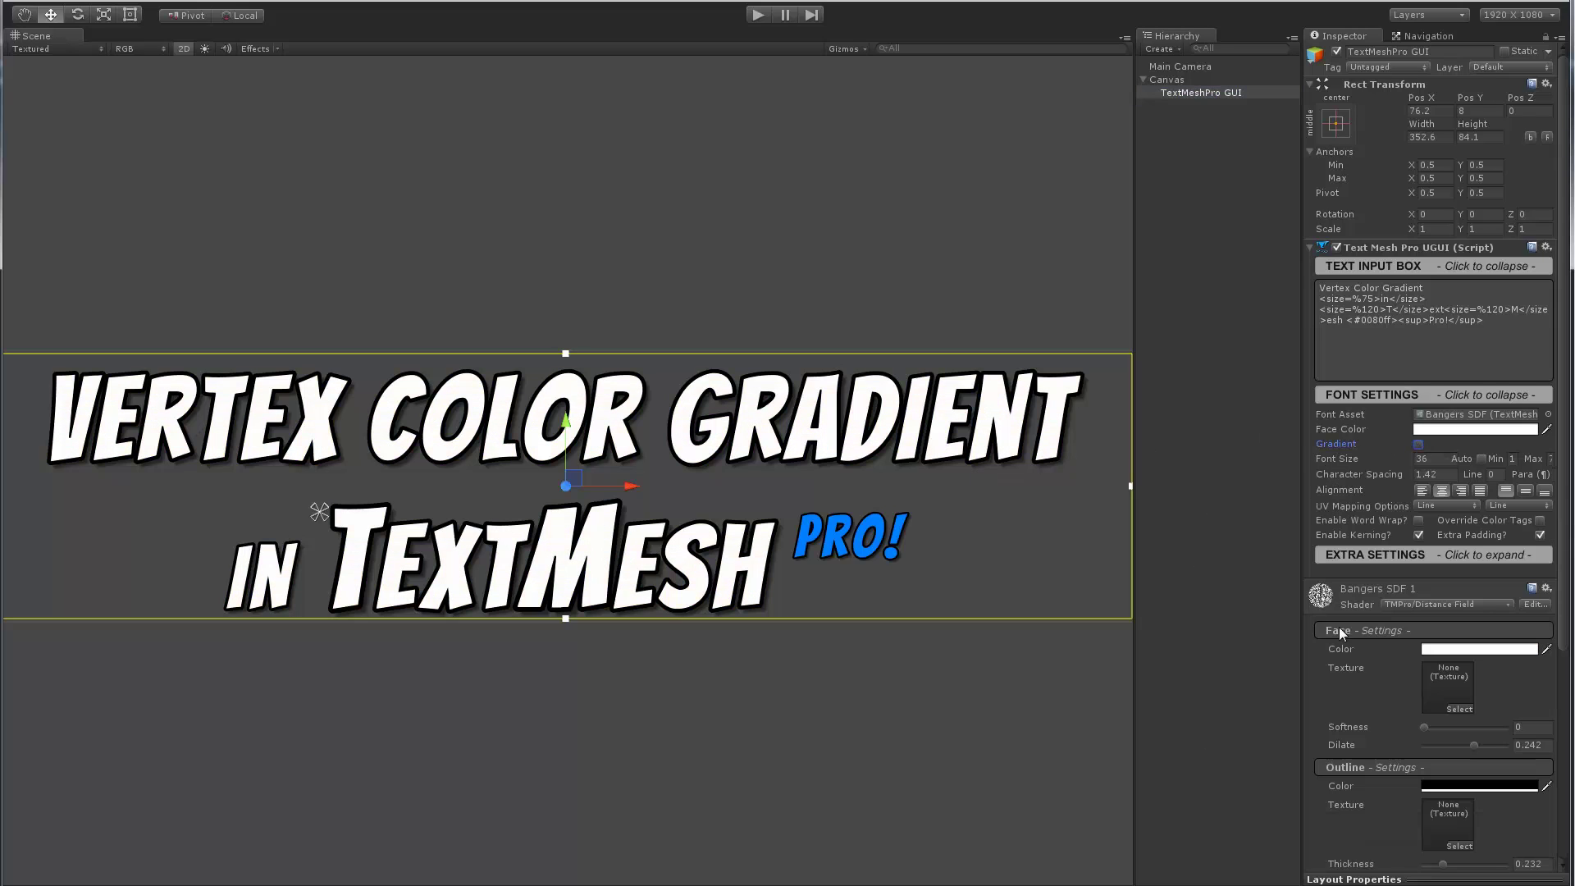
right_click(1321, 602)
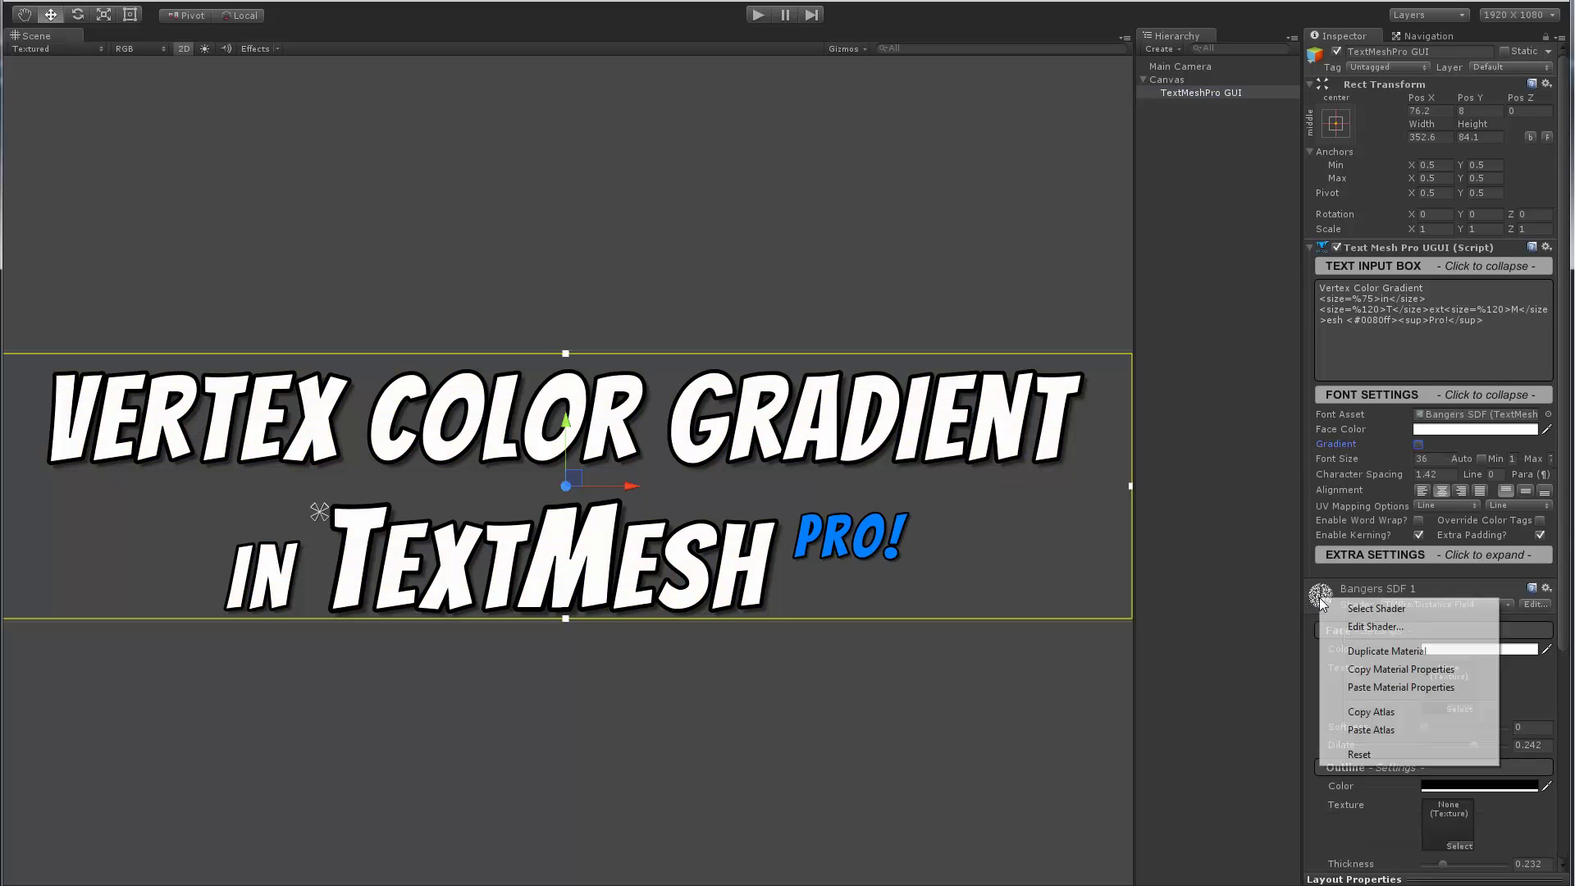
click(1360, 754)
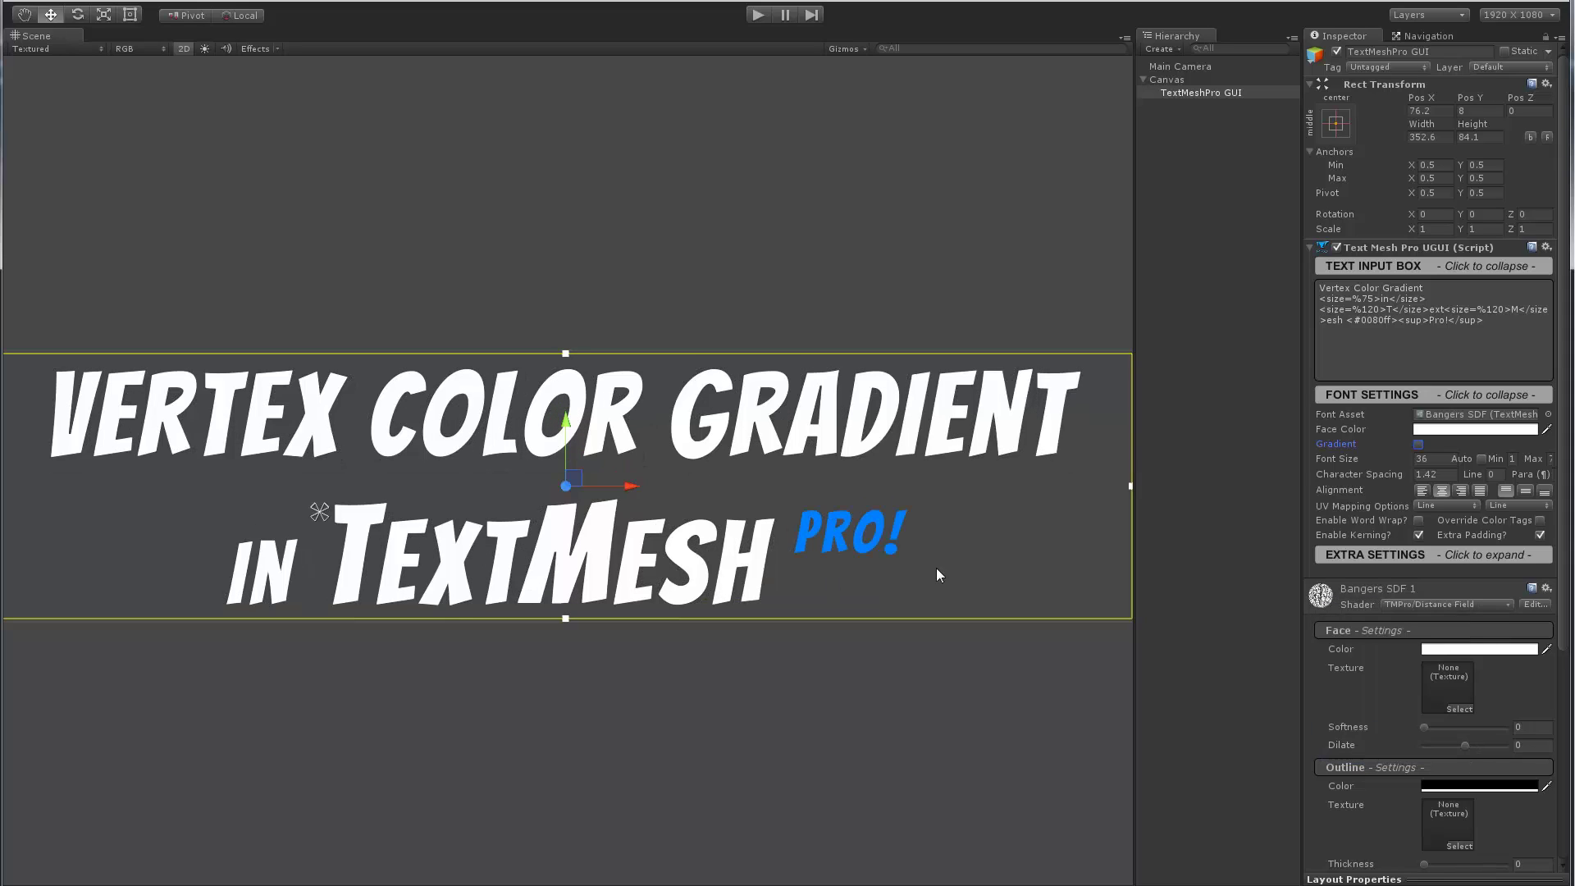
- Switch the title's font asset to ARIAL SDF and back to Bangers SDF
click(1549, 415)
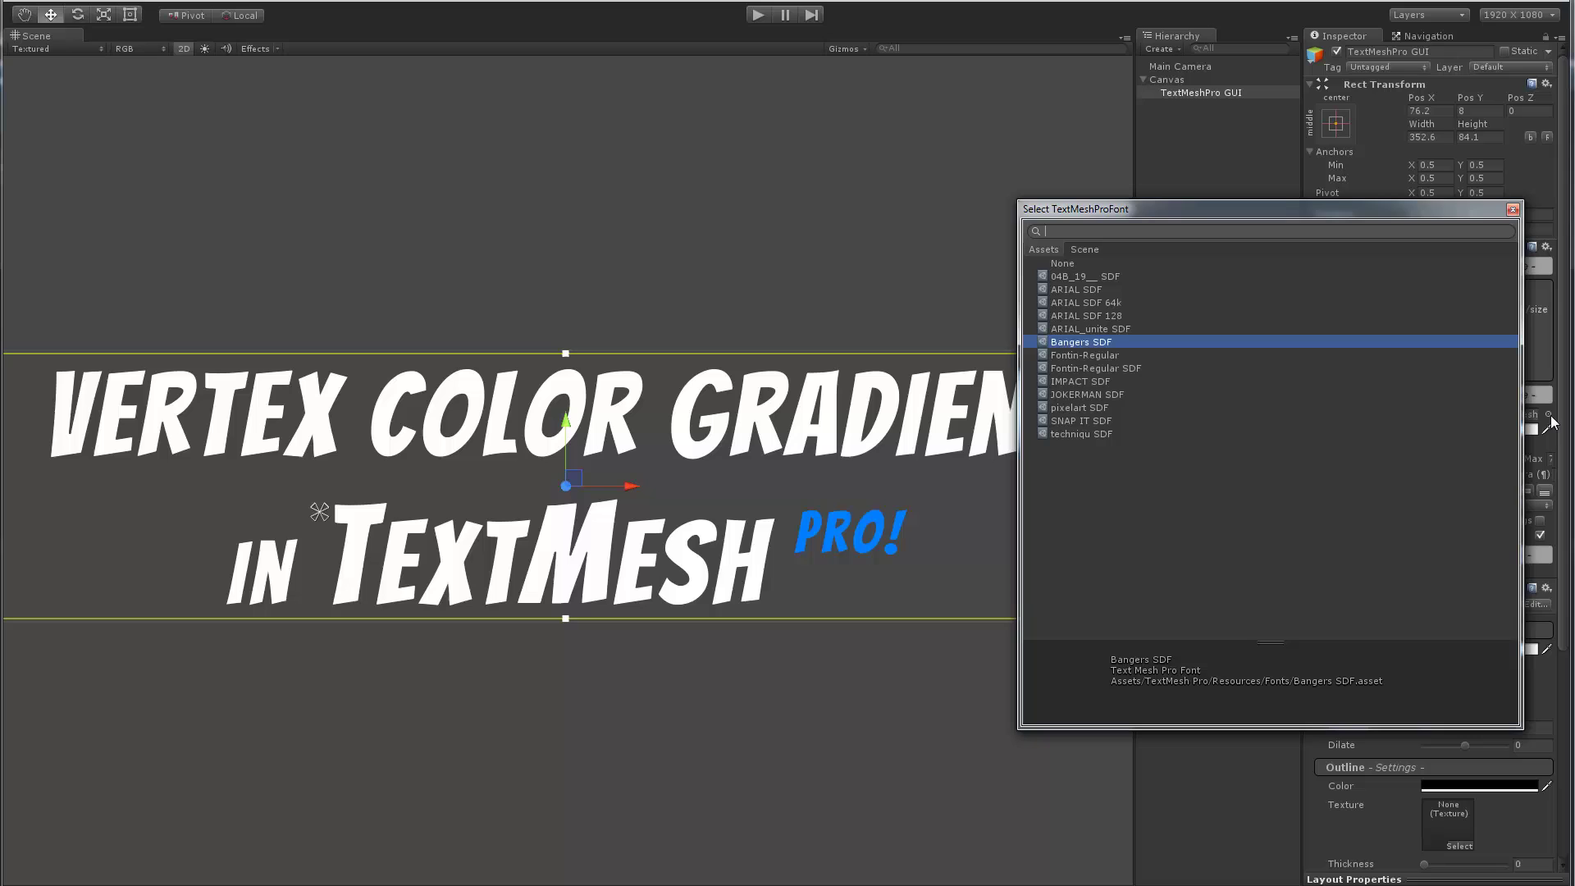
click(1061, 276)
click(1069, 287)
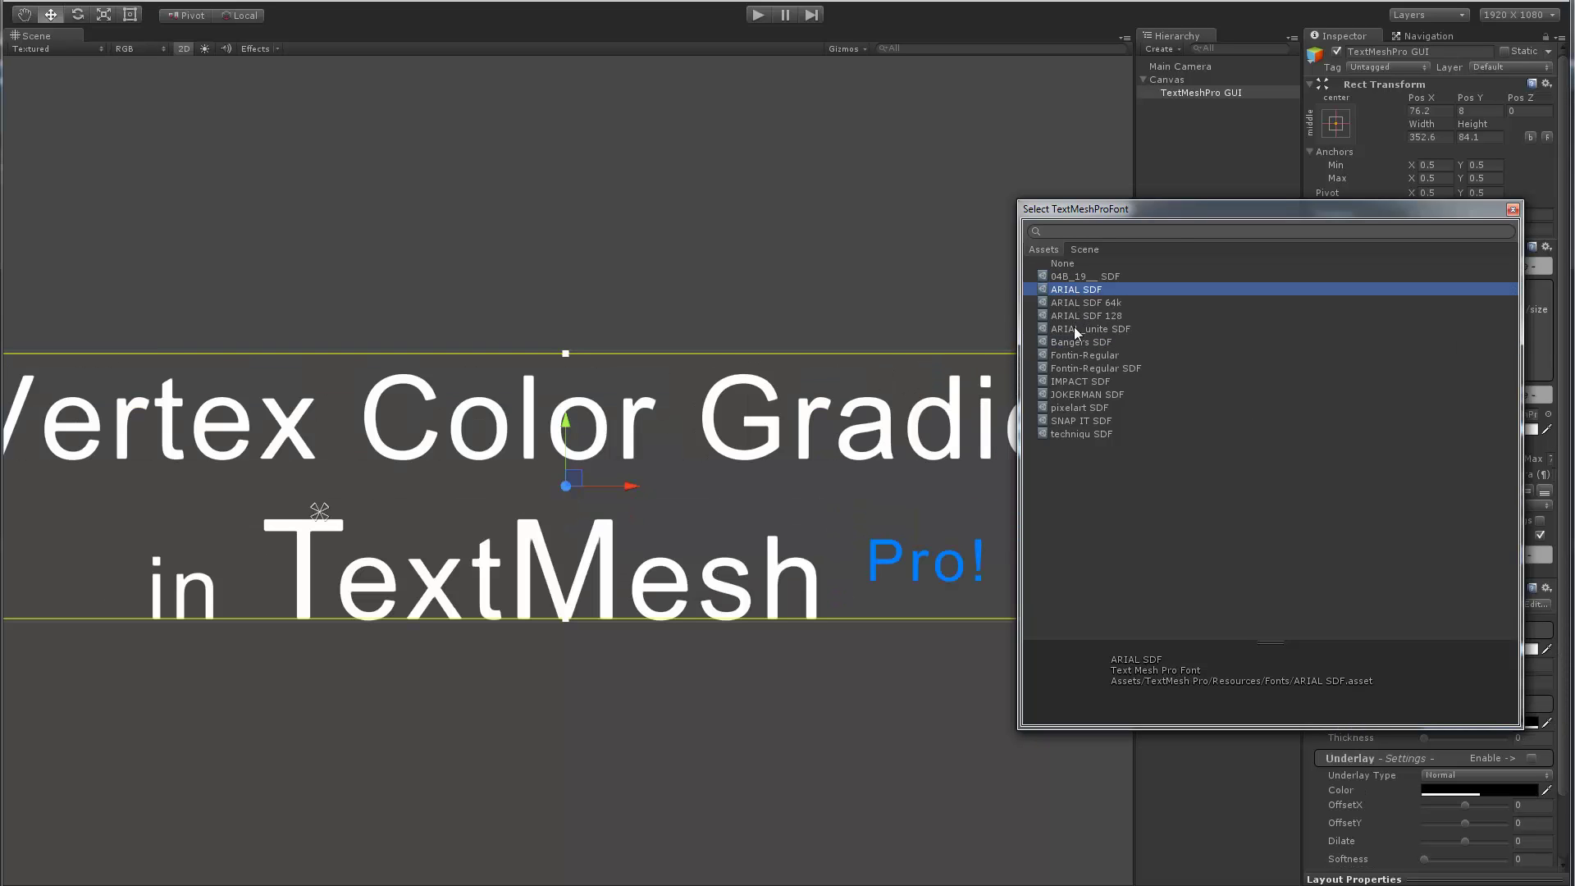
click(1075, 341)
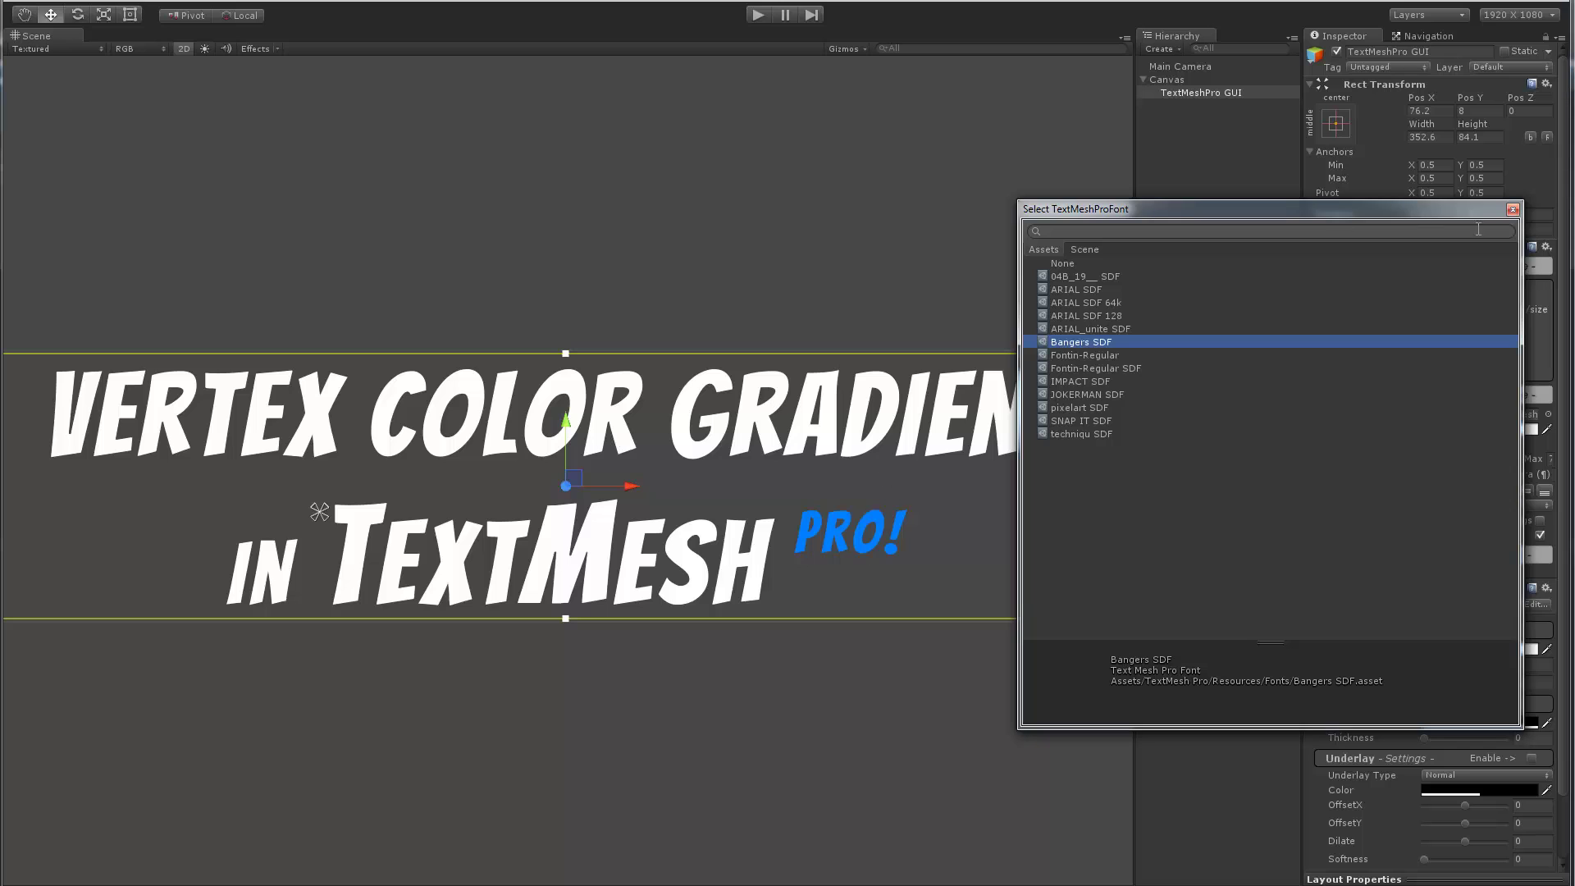
click(1513, 211)
- Try larger font sizes on the title text and set the size back to 36
scroll(745, 488, up, 3)
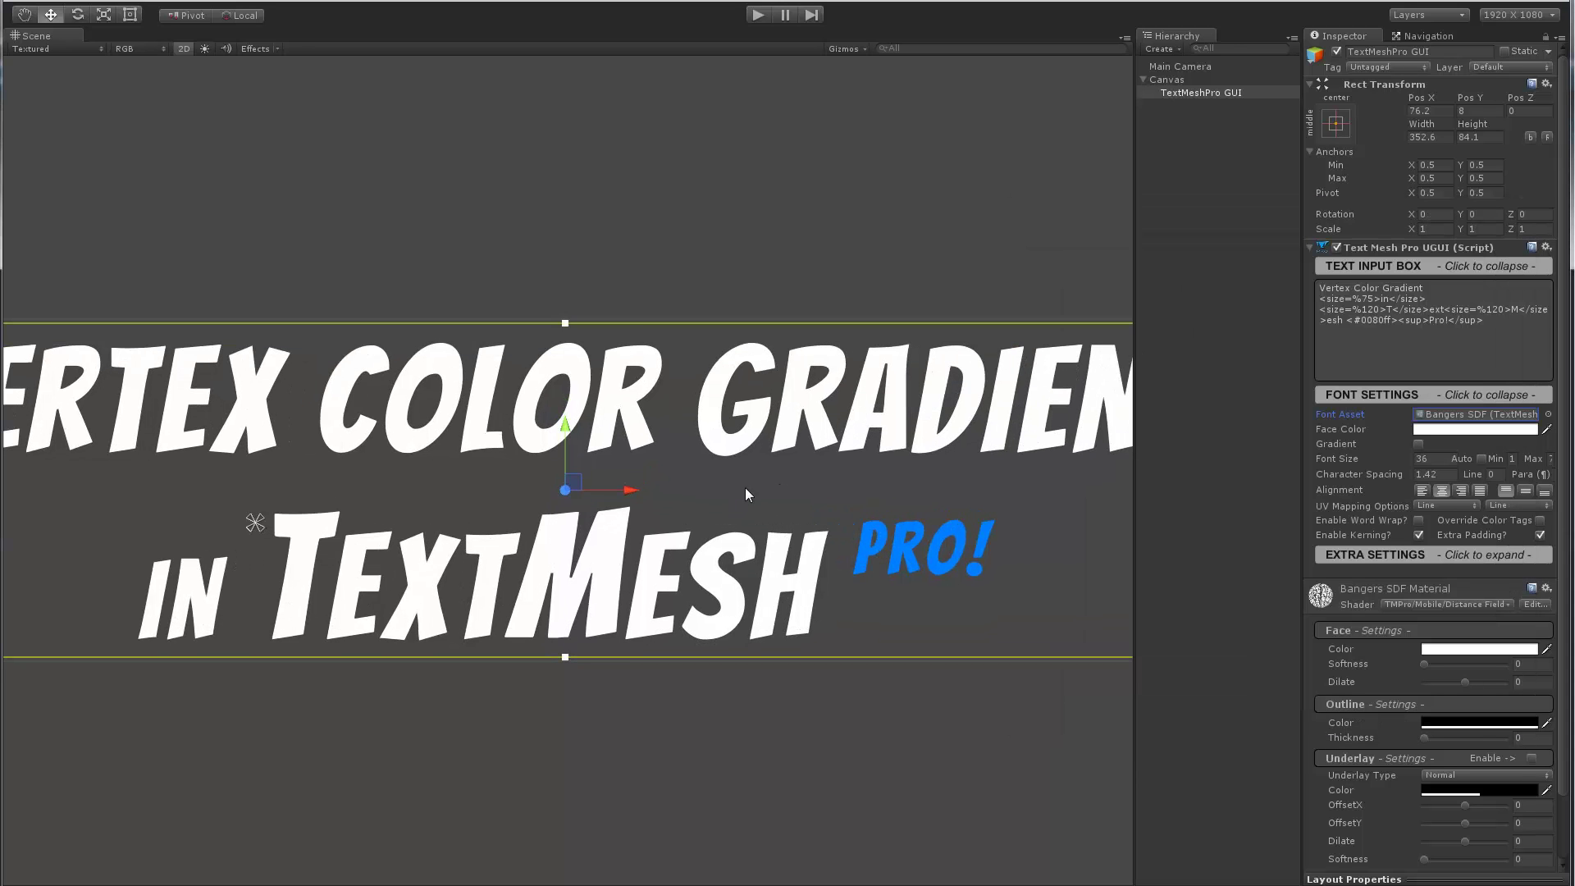
scroll(685, 476, down, 1)
scroll(677, 459, down, 2)
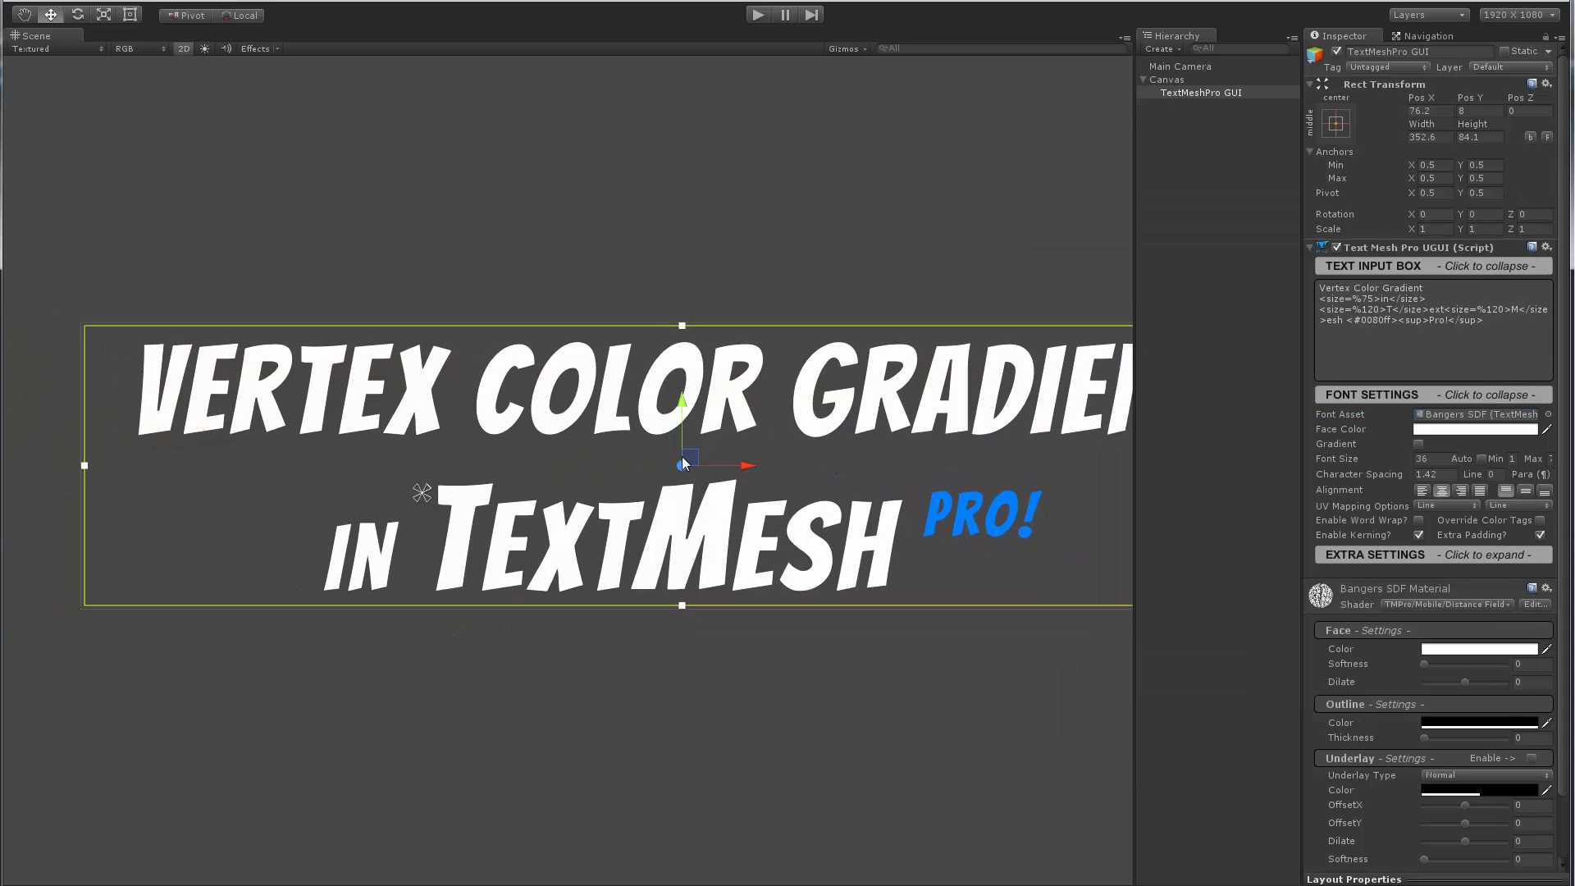
middle_drag(625, 472, 670, 496)
scroll(670, 495, up, 7)
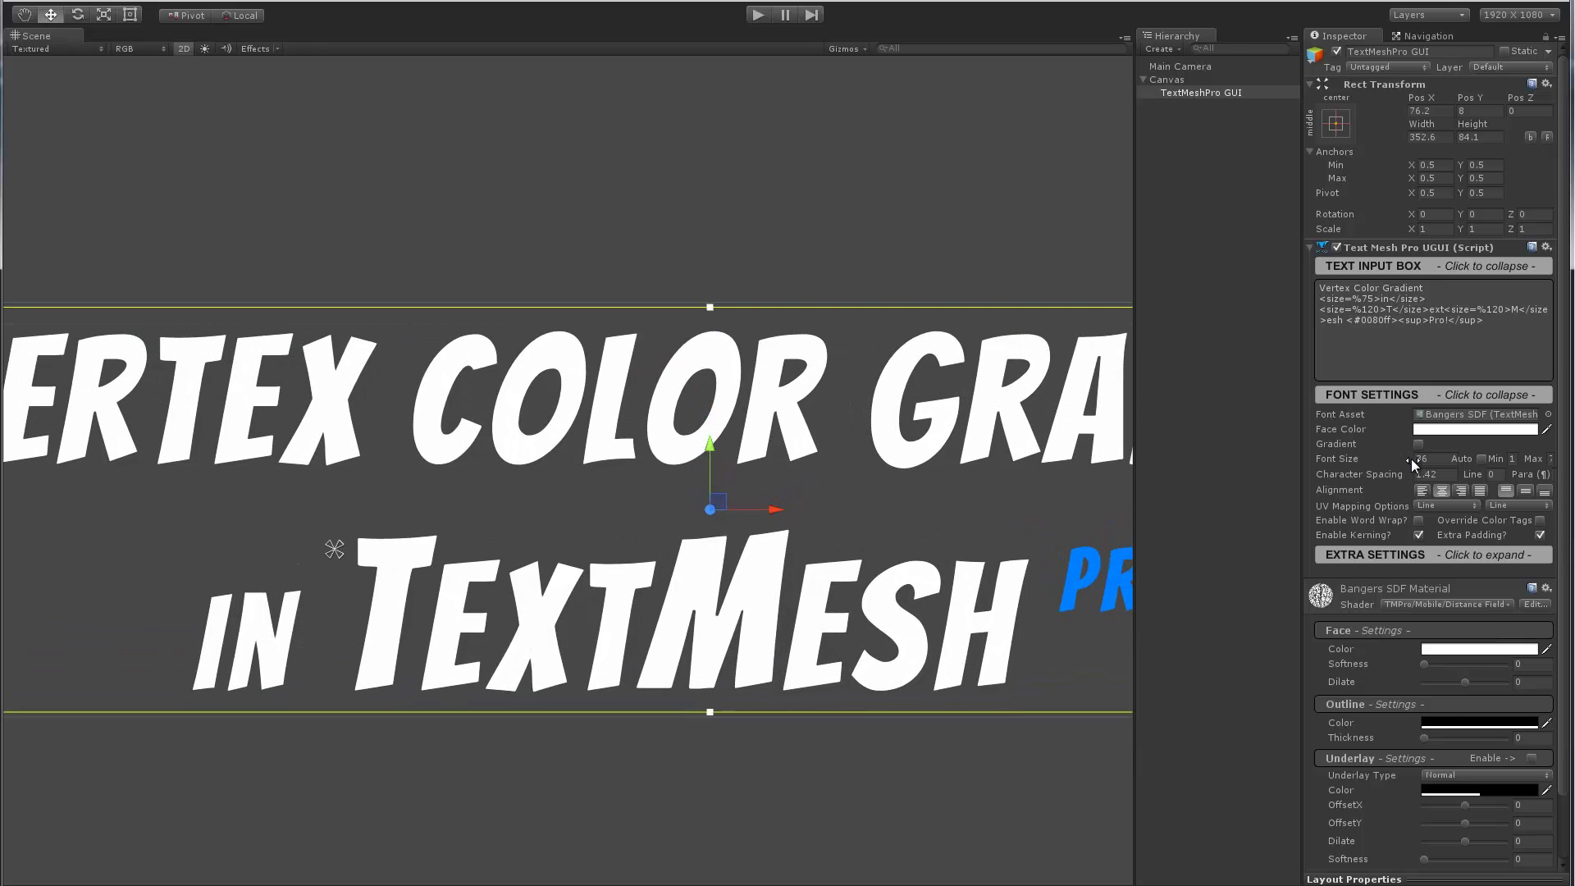
drag(1411, 459, 1379, 590)
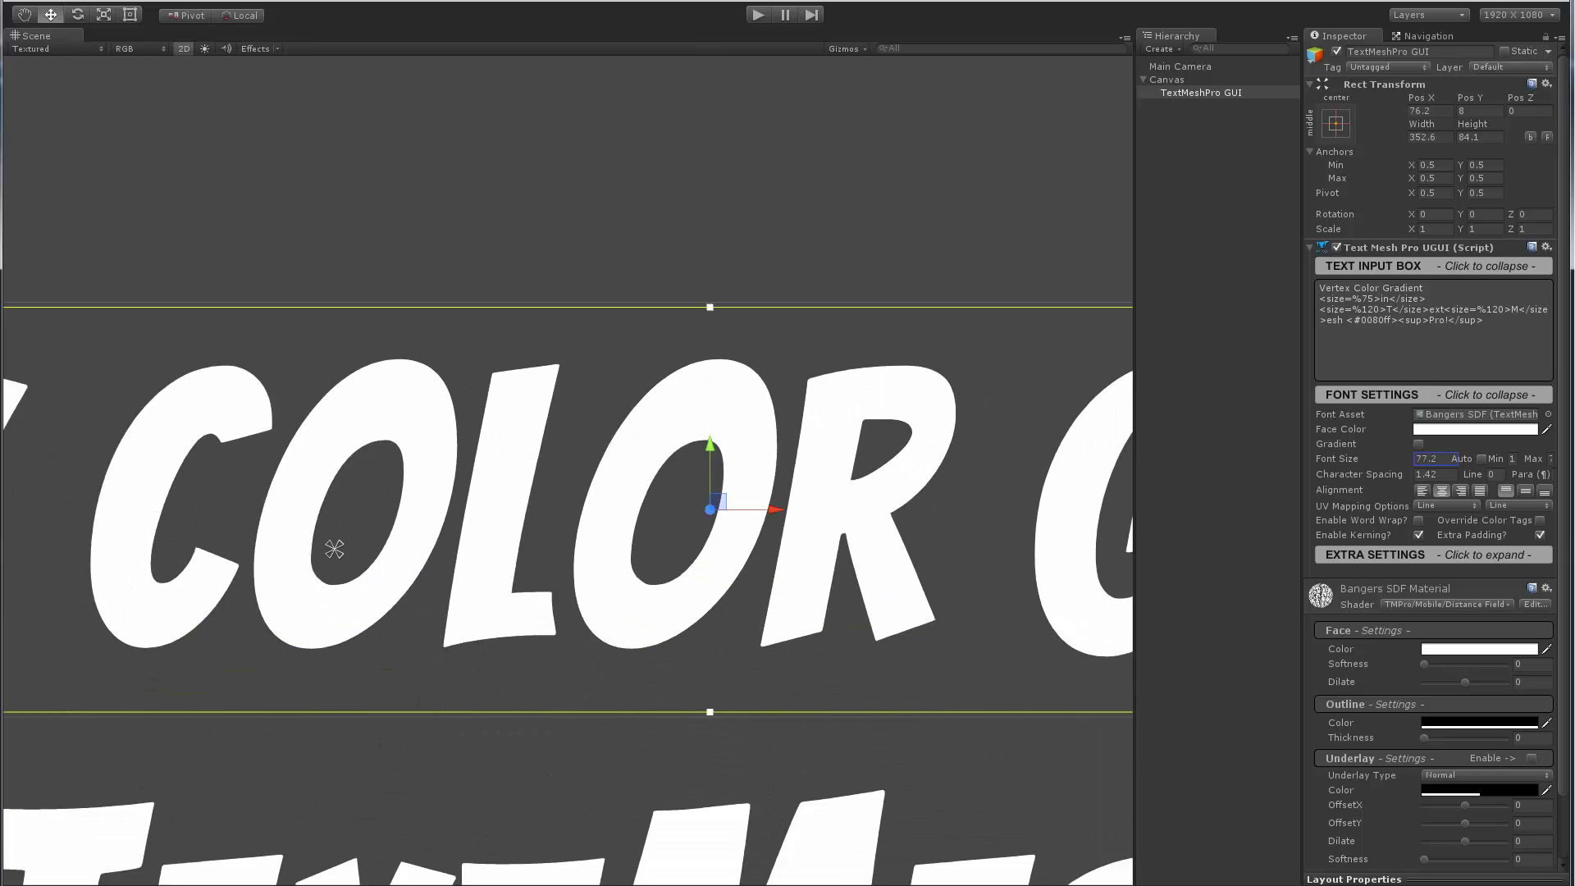
drag(1526, 586, 1473, 581)
click(1444, 460)
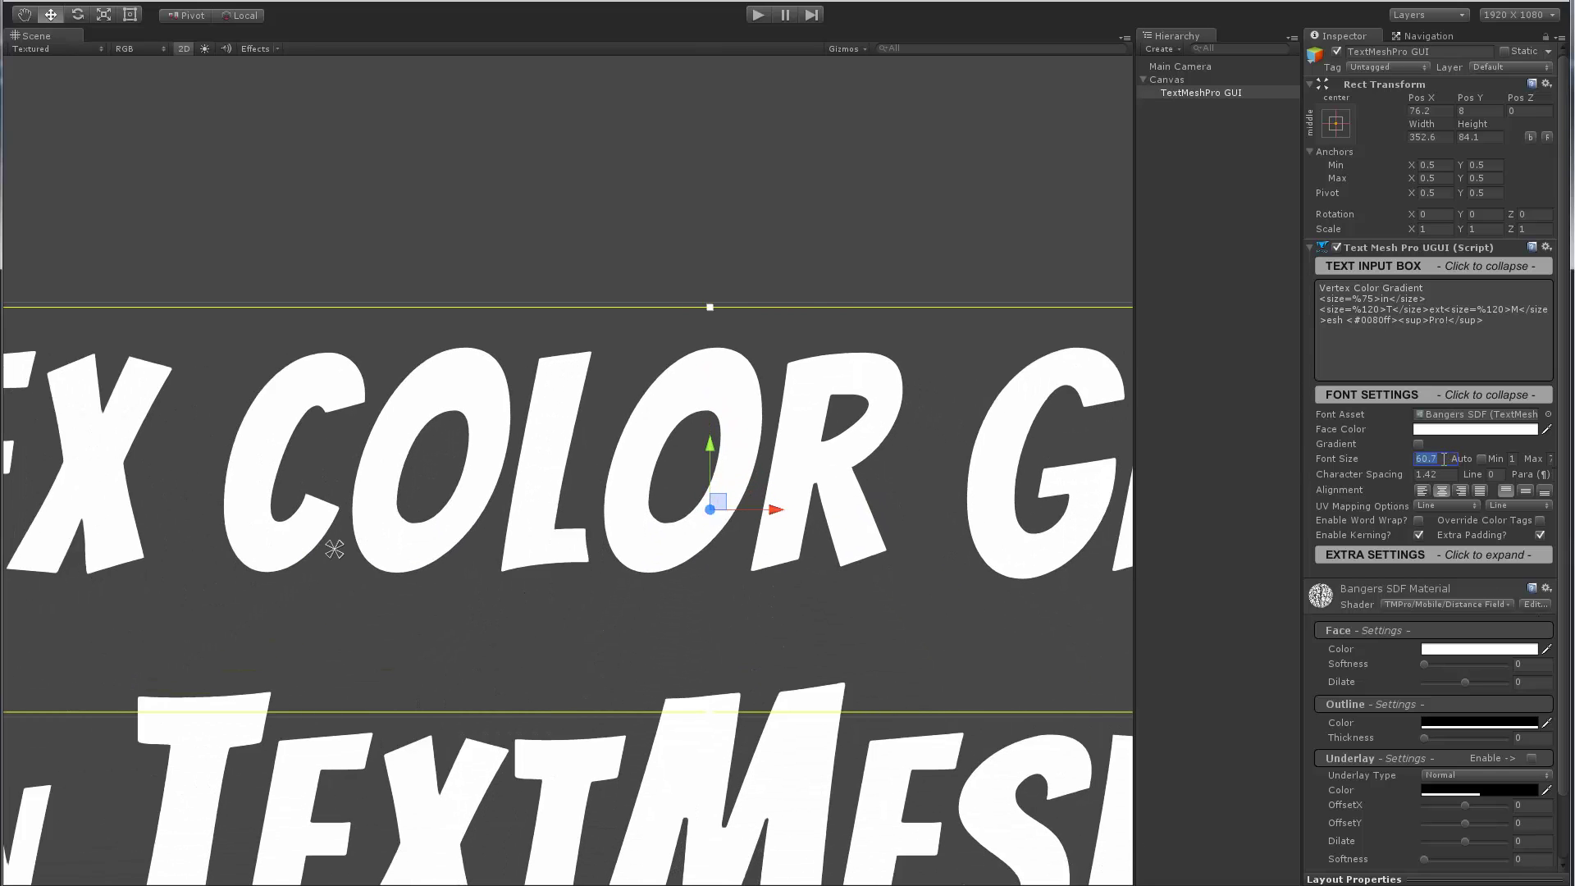
text(36)
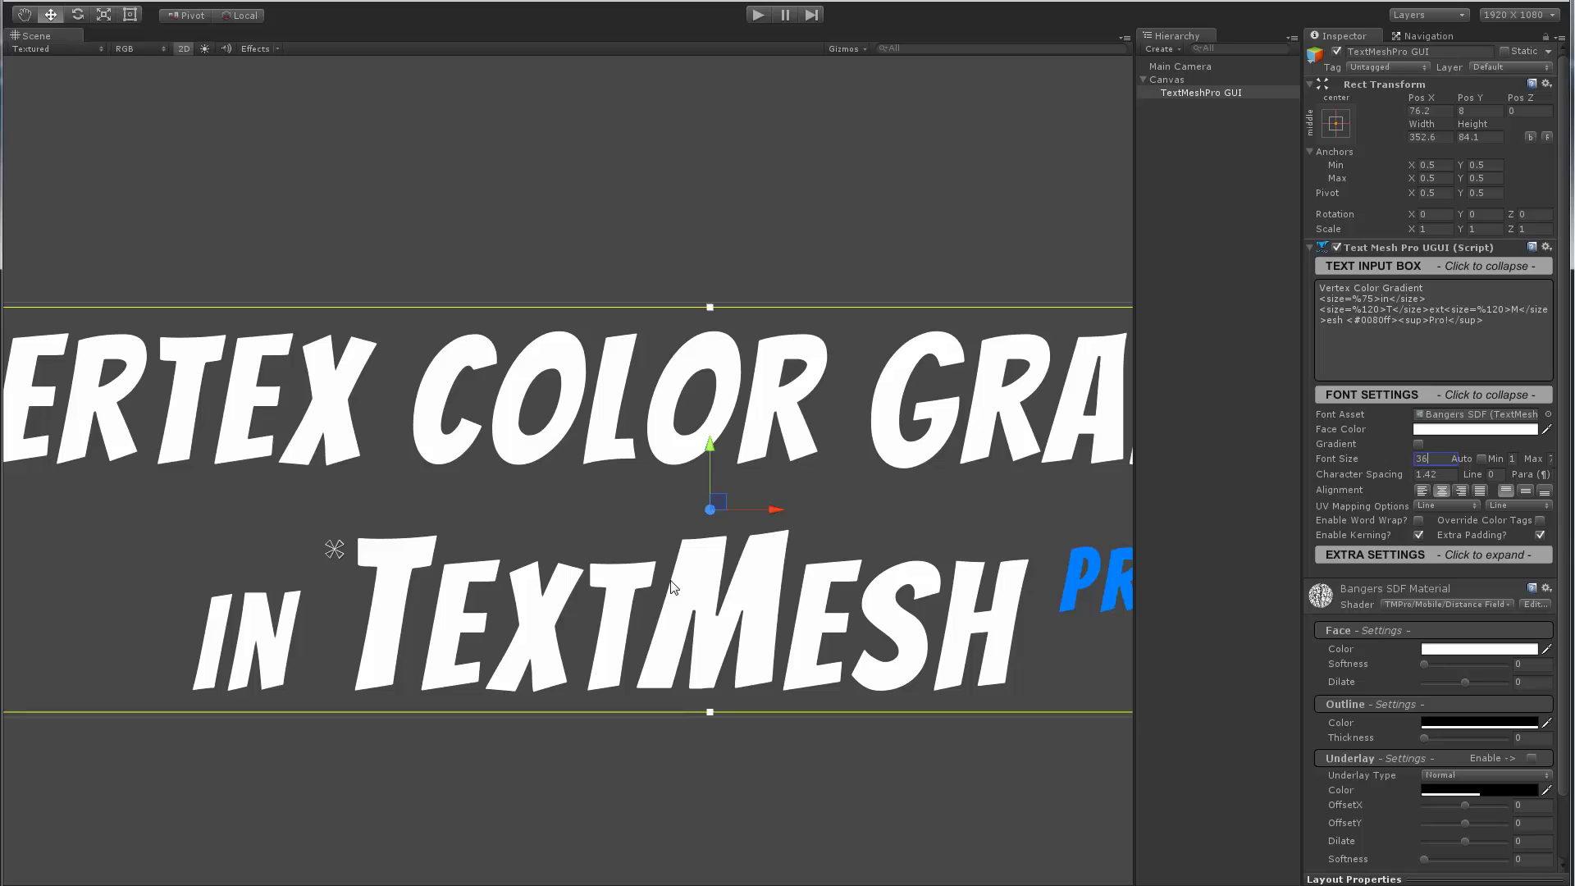
- Examine the sharpness of the title's letter edges at close range, especially in the word TextMesh
scroll(644, 556, down, 2)
middle_drag(673, 550, 581, 546)
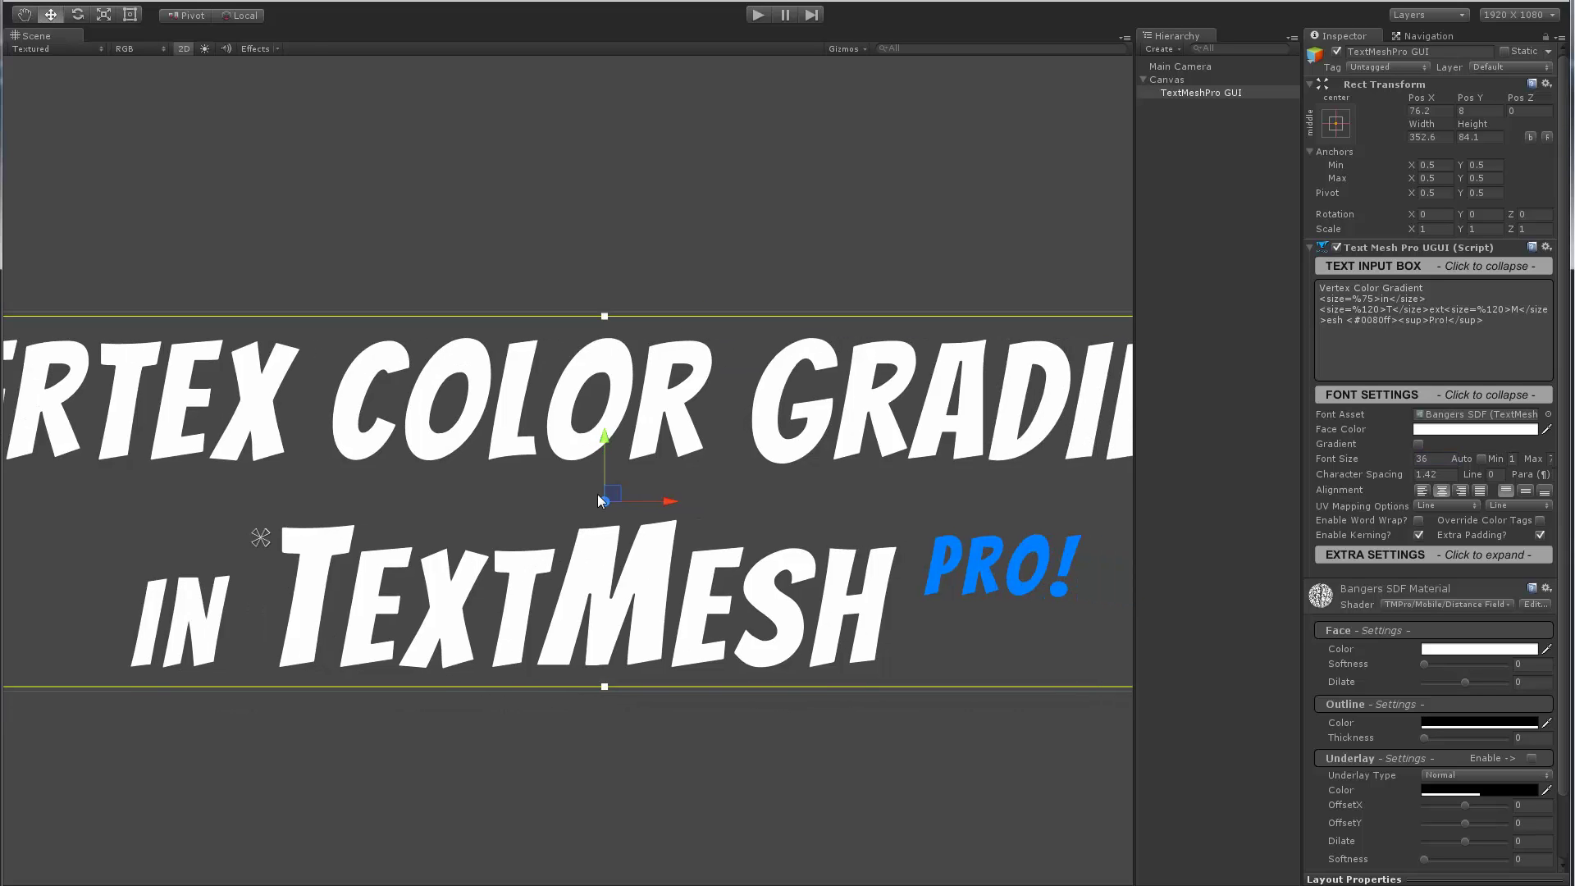
scroll(604, 494, up, 2)
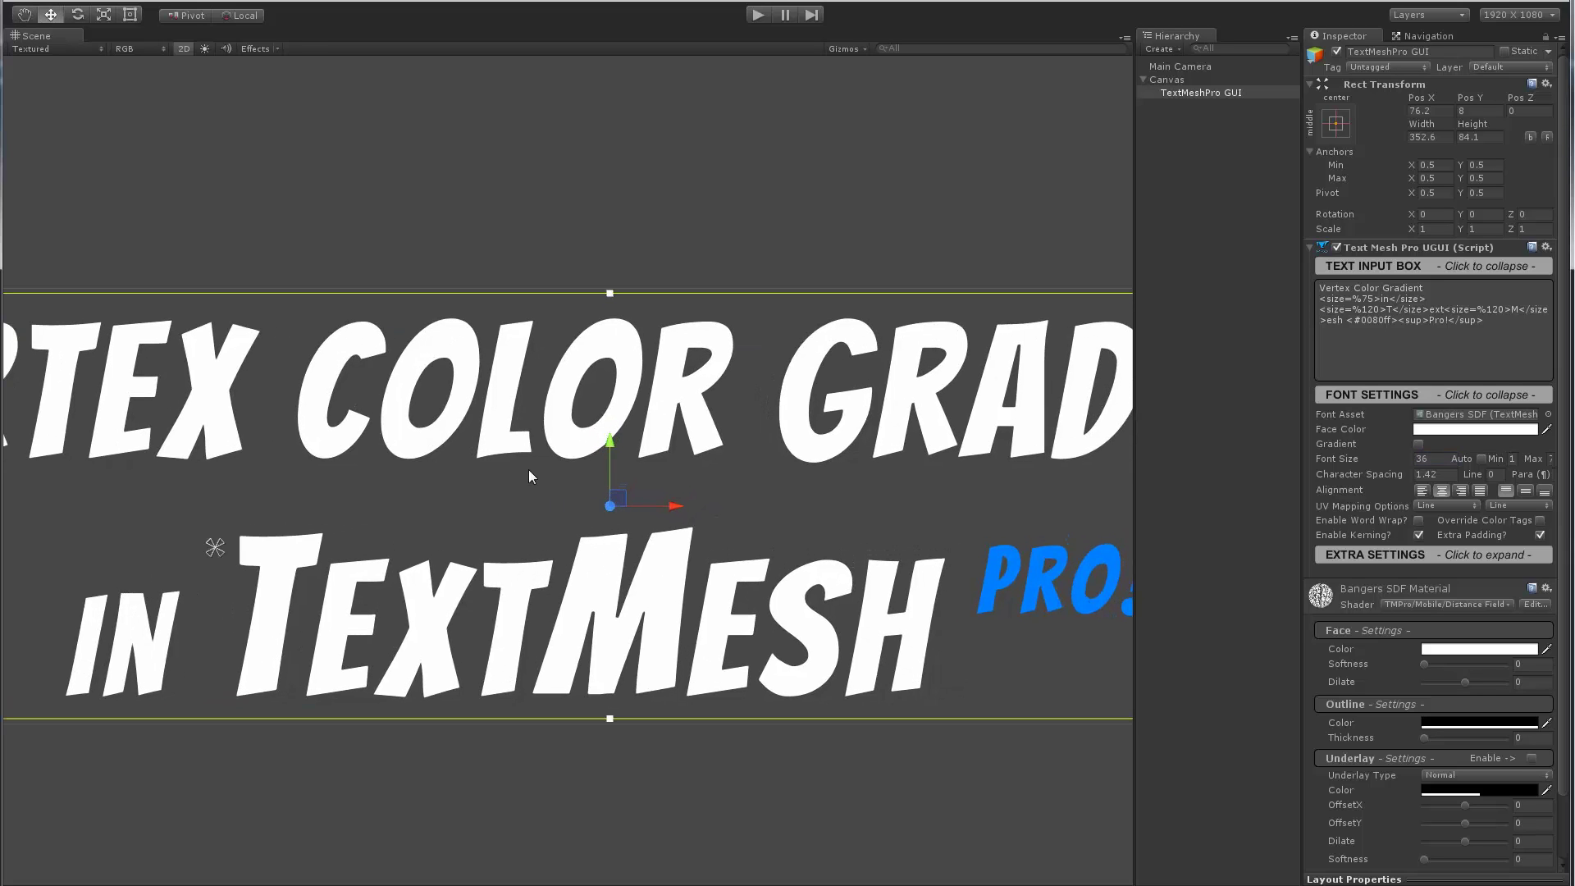
middle_drag(530, 470, 570, 340)
scroll(593, 413, up, 7)
middle_drag(628, 415, 865, 402)
scroll(663, 454, up, 8)
middle_drag(690, 447, 621, 447)
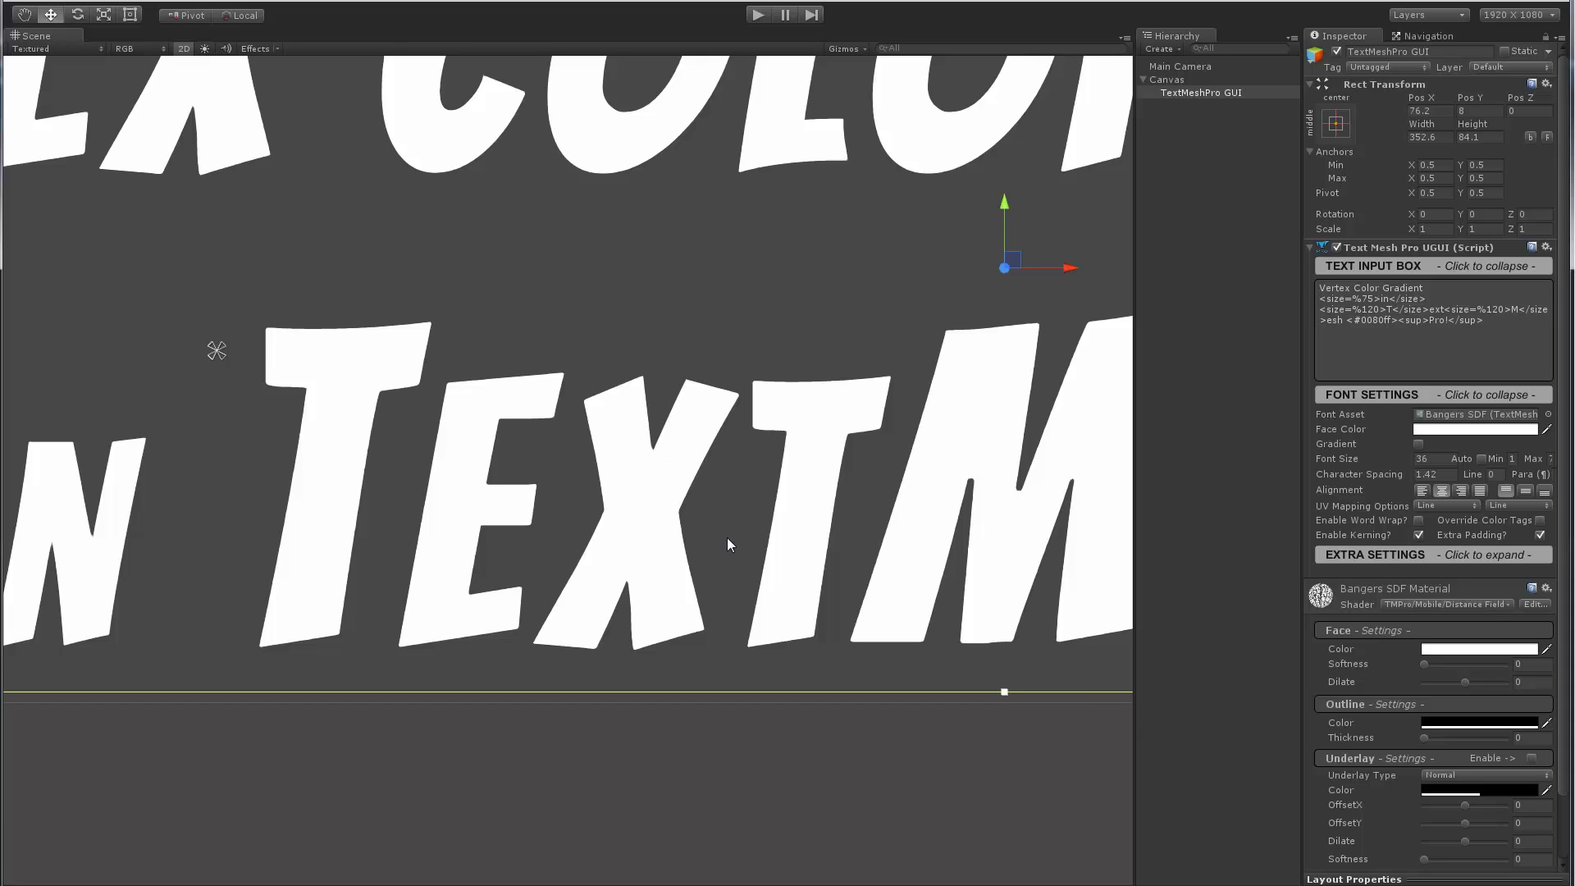
- Set the Bangers SDF material's outline thickness to 0.232 and its face dilate to 0.465
scroll(691, 545, up, 3)
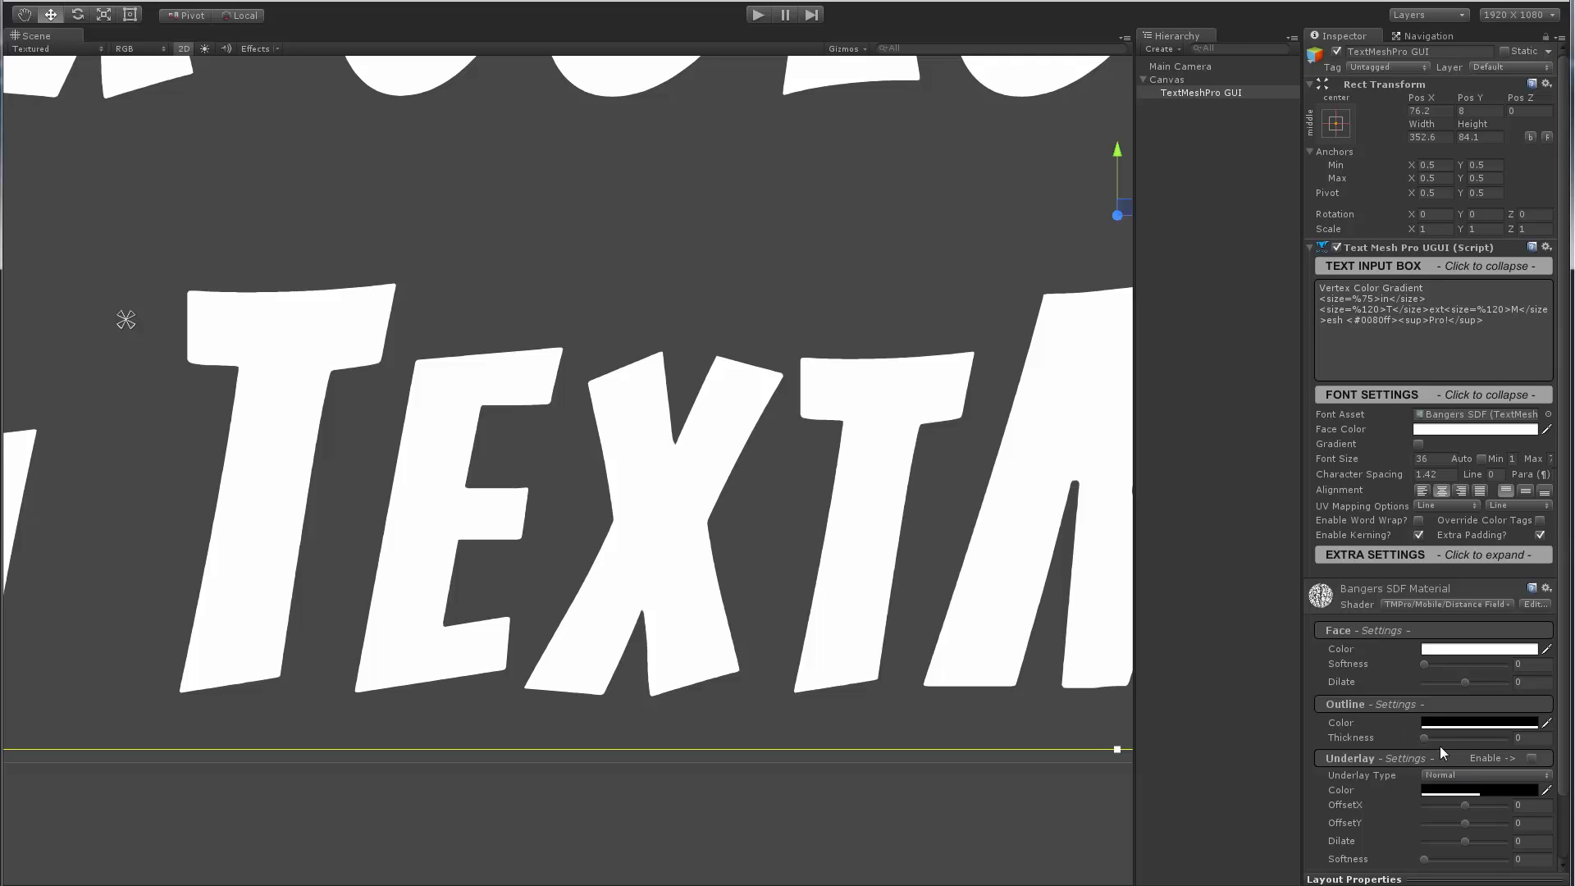
drag(1425, 737, 1444, 743)
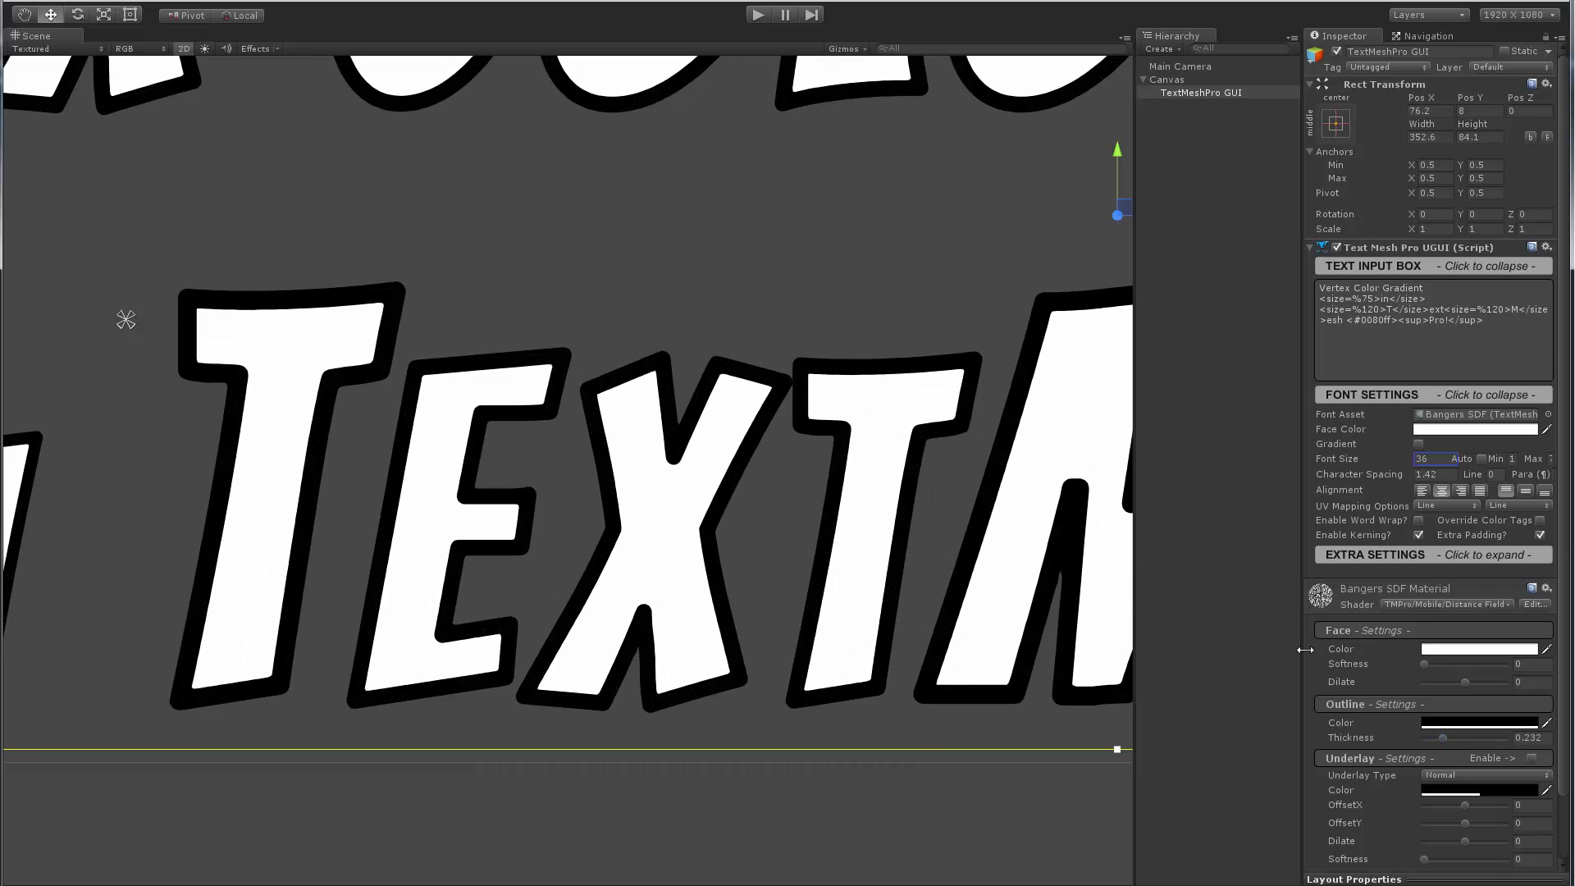
drag(1465, 681, 1487, 685)
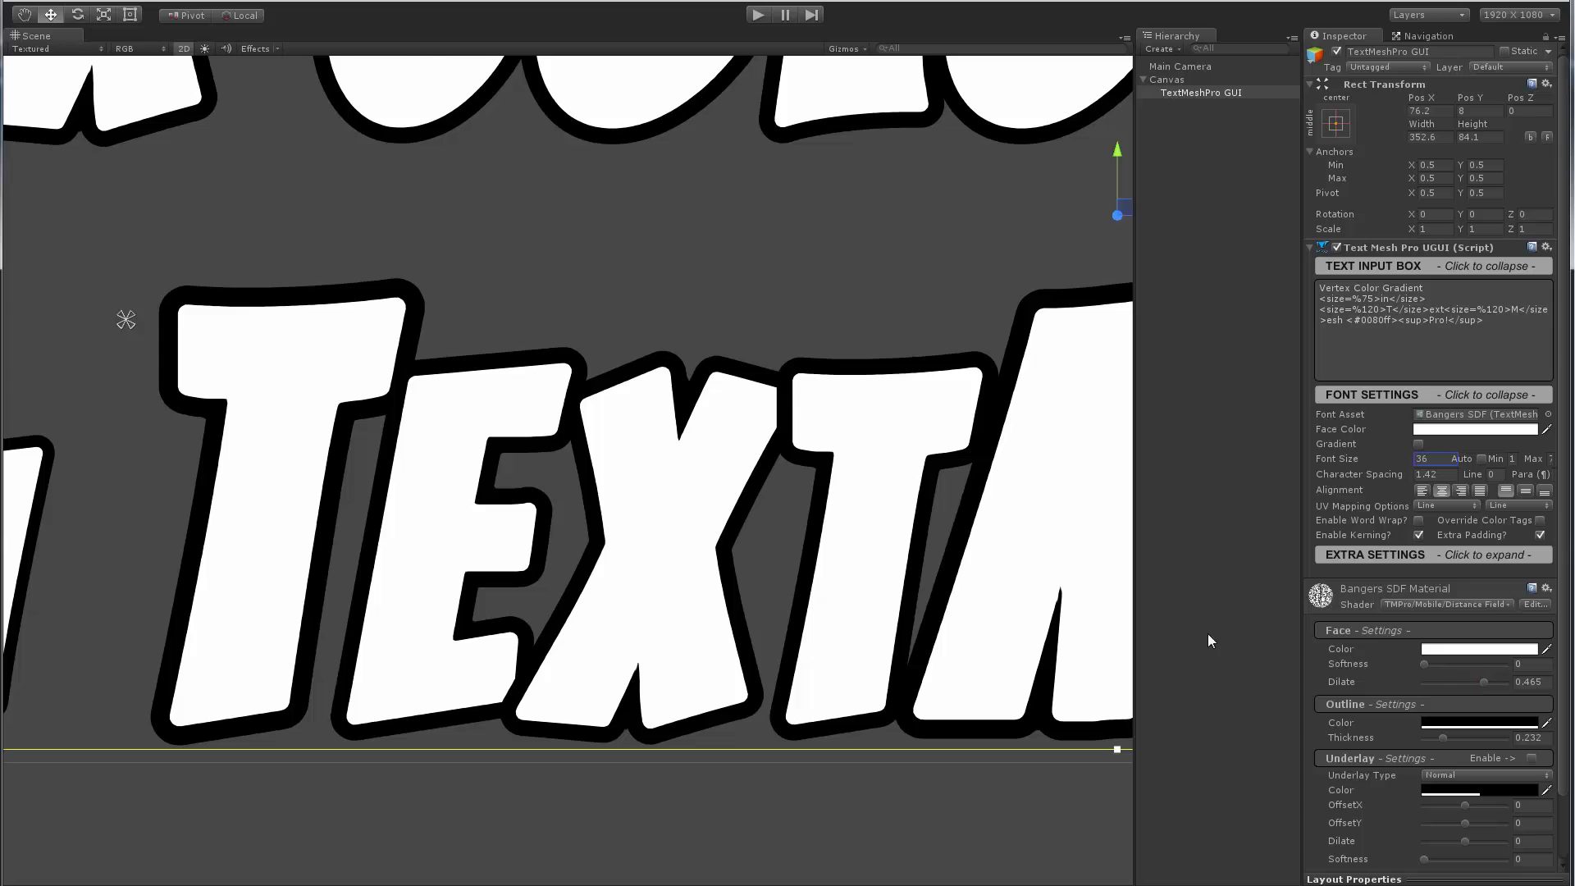
- Enable the material's underlay with OffsetX 1, OffsetY -1 and softness 0.364 to give the text a soft drop shadow
scroll(607, 470, down, 4)
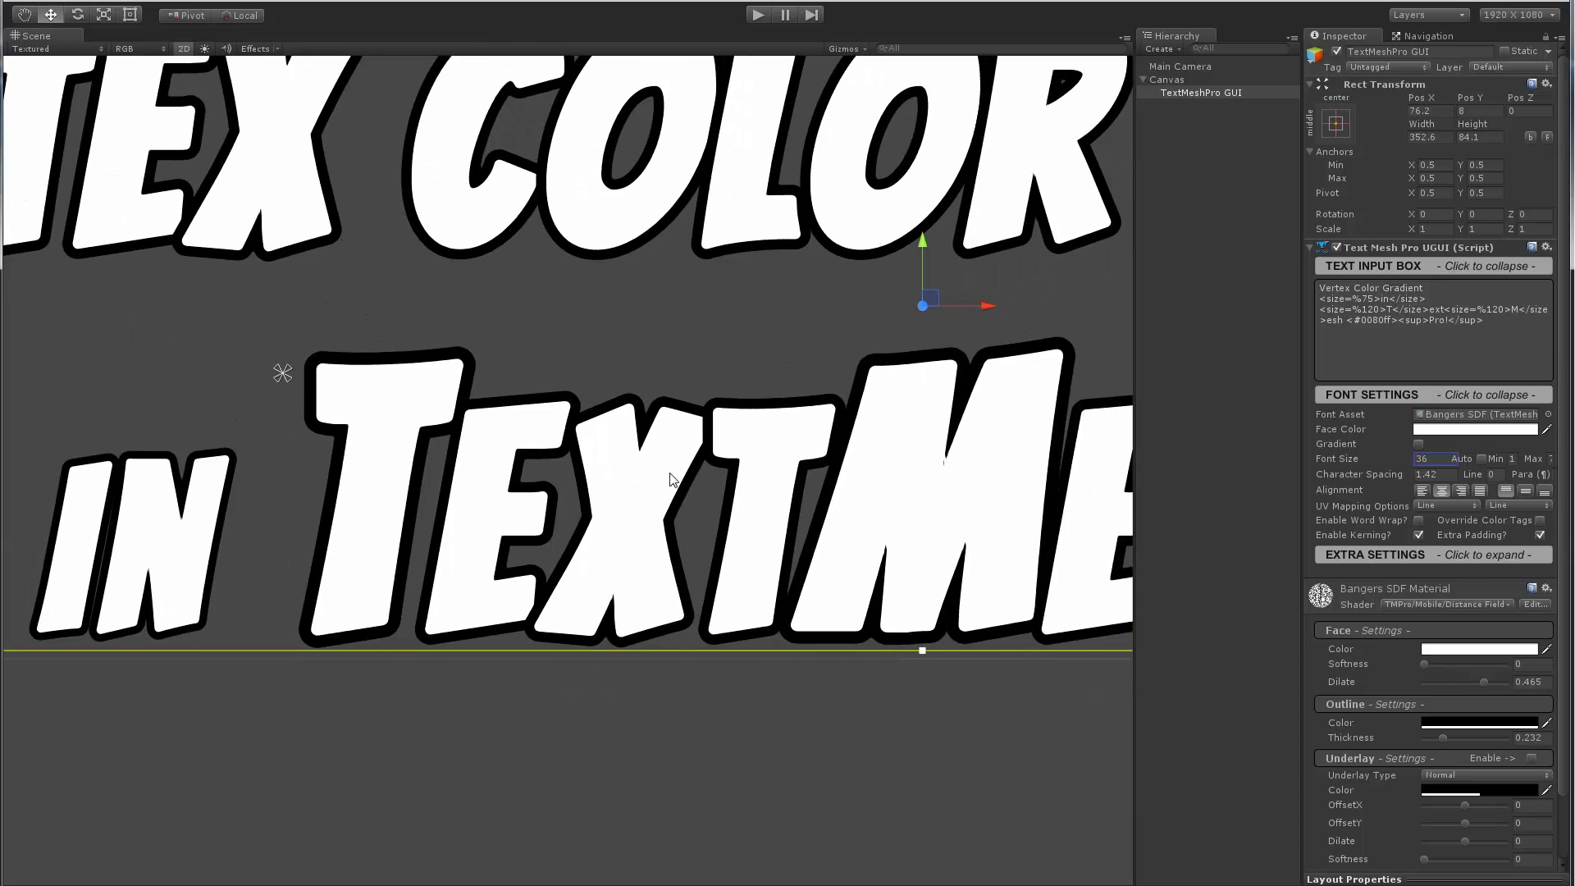
scroll(668, 484, up, 5)
middle_drag(615, 571, 693, 403)
scroll(690, 430, up, 3)
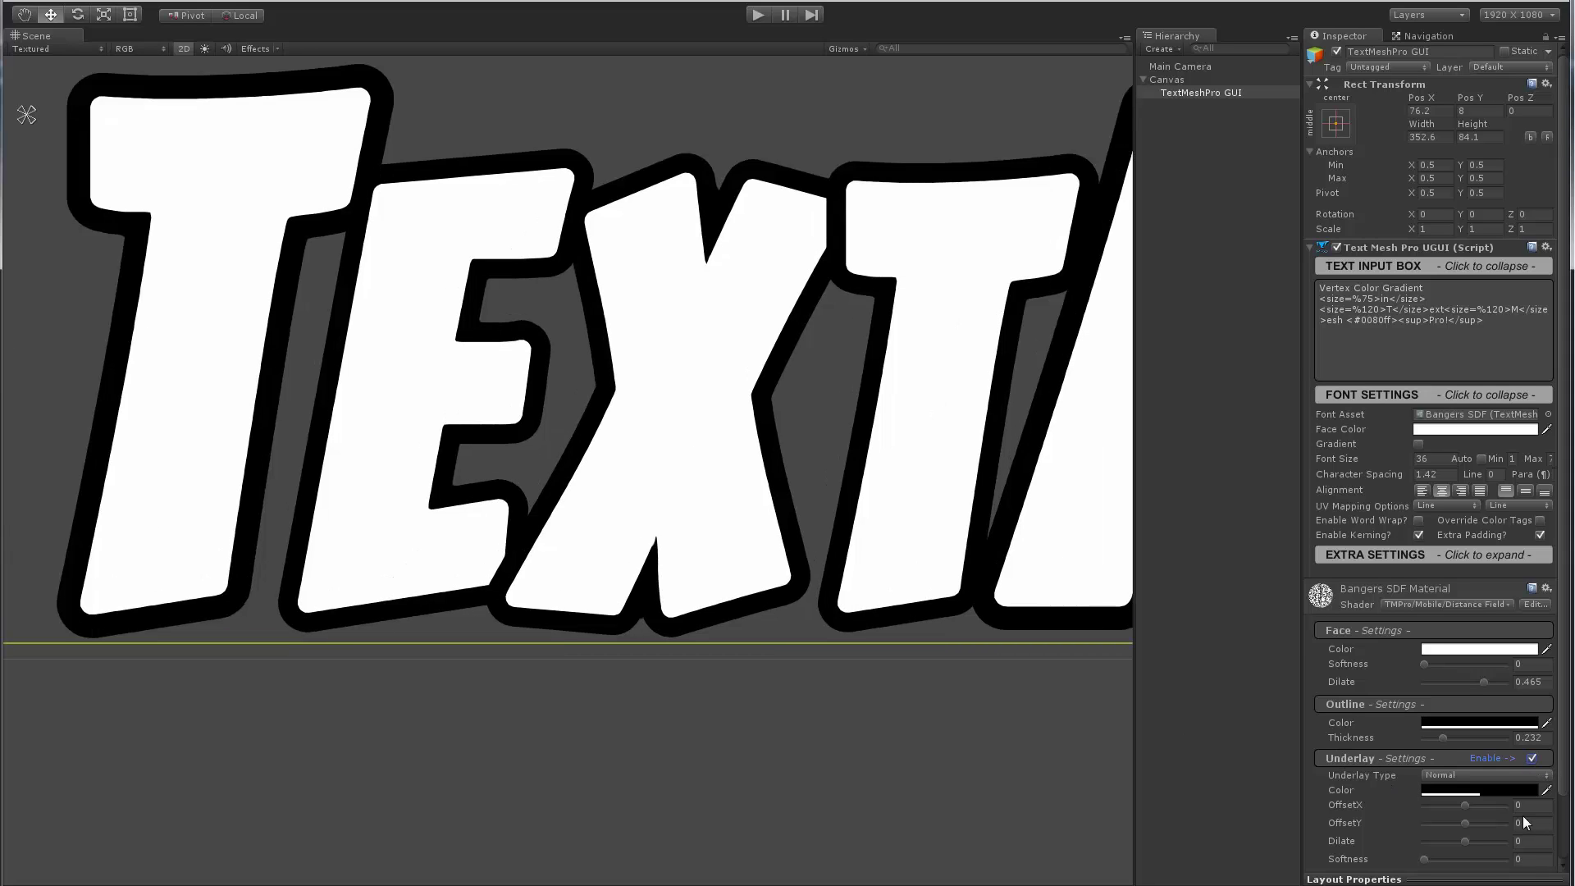
drag(1466, 806, 1453, 863)
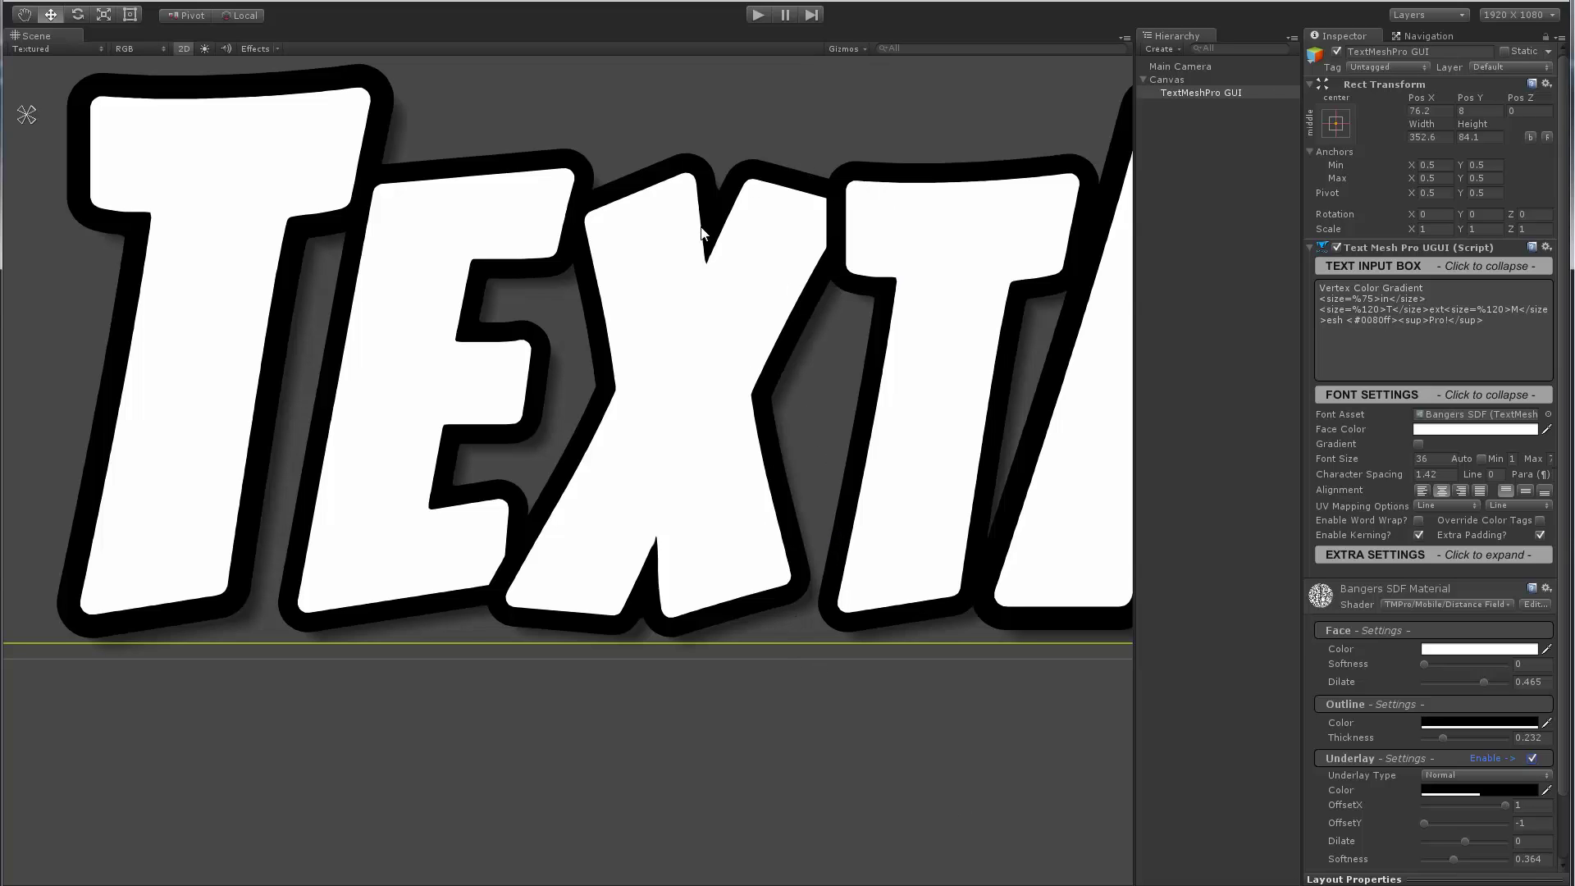
- Examine the outline and drop shadow across the whole title and review the material's face, outline and underlay settings
scroll(697, 267, down, 3)
scroll(701, 286, down, 6)
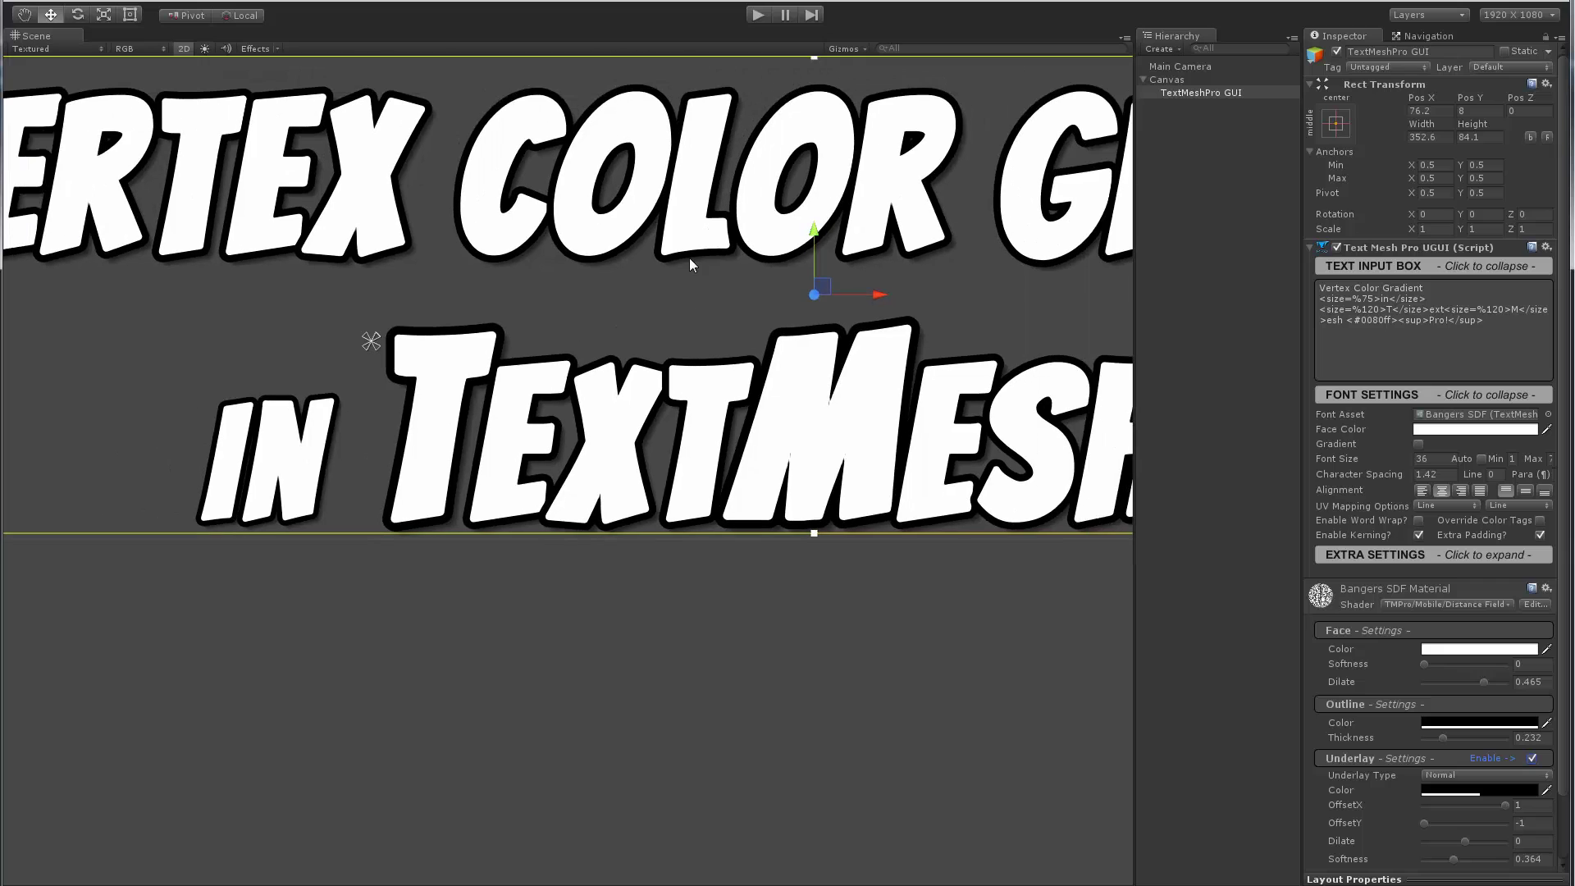
scroll(651, 341, down, 3)
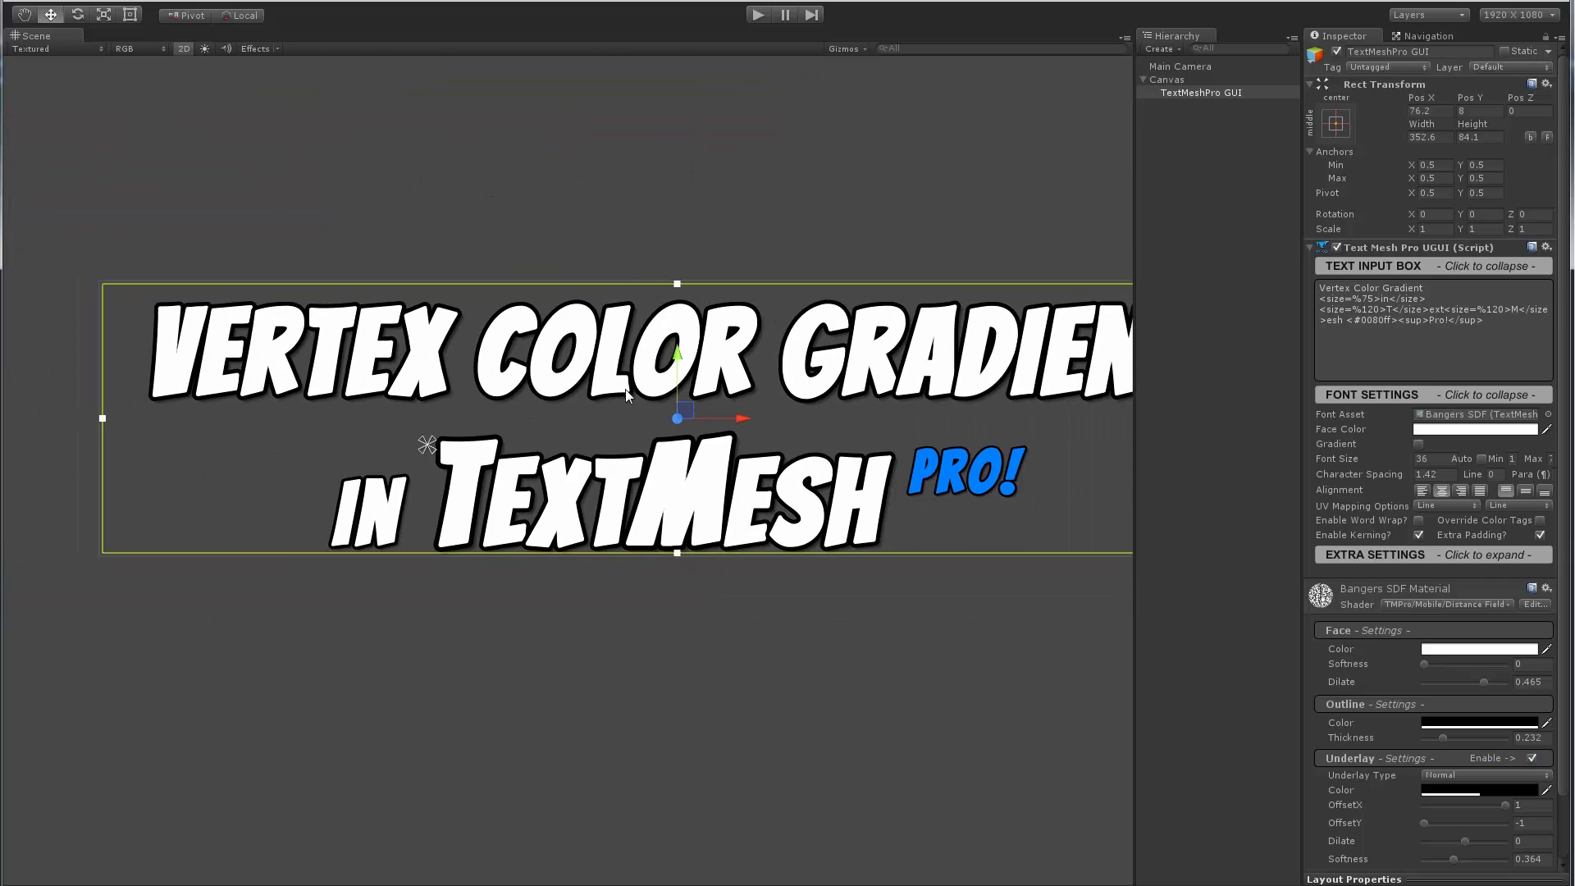
middle_drag(588, 420, 570, 422)
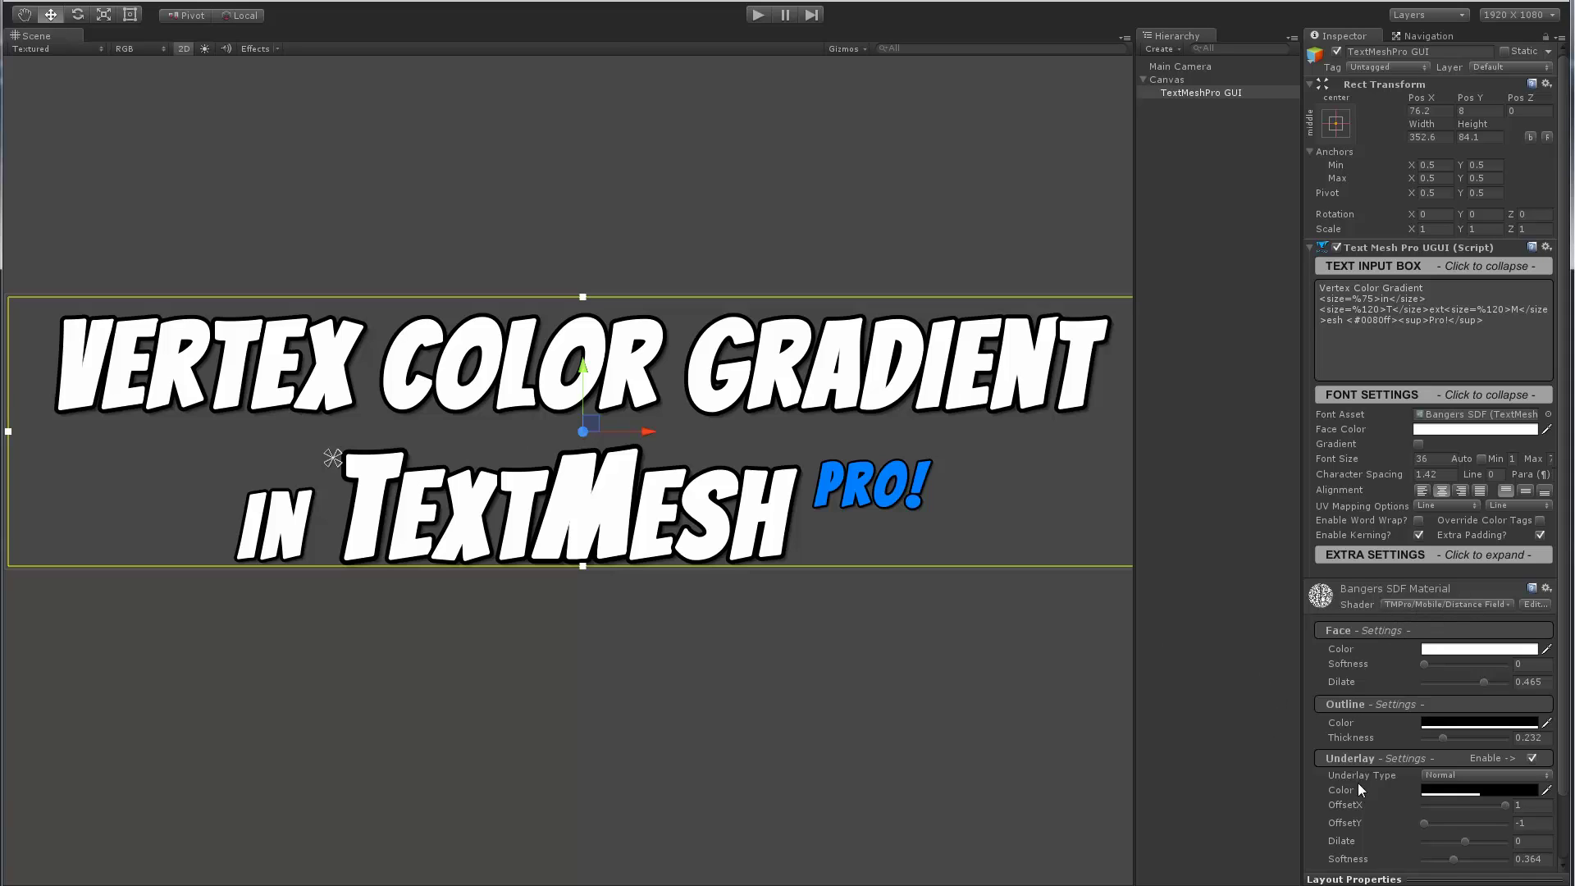
scroll(1380, 690, down, 3)
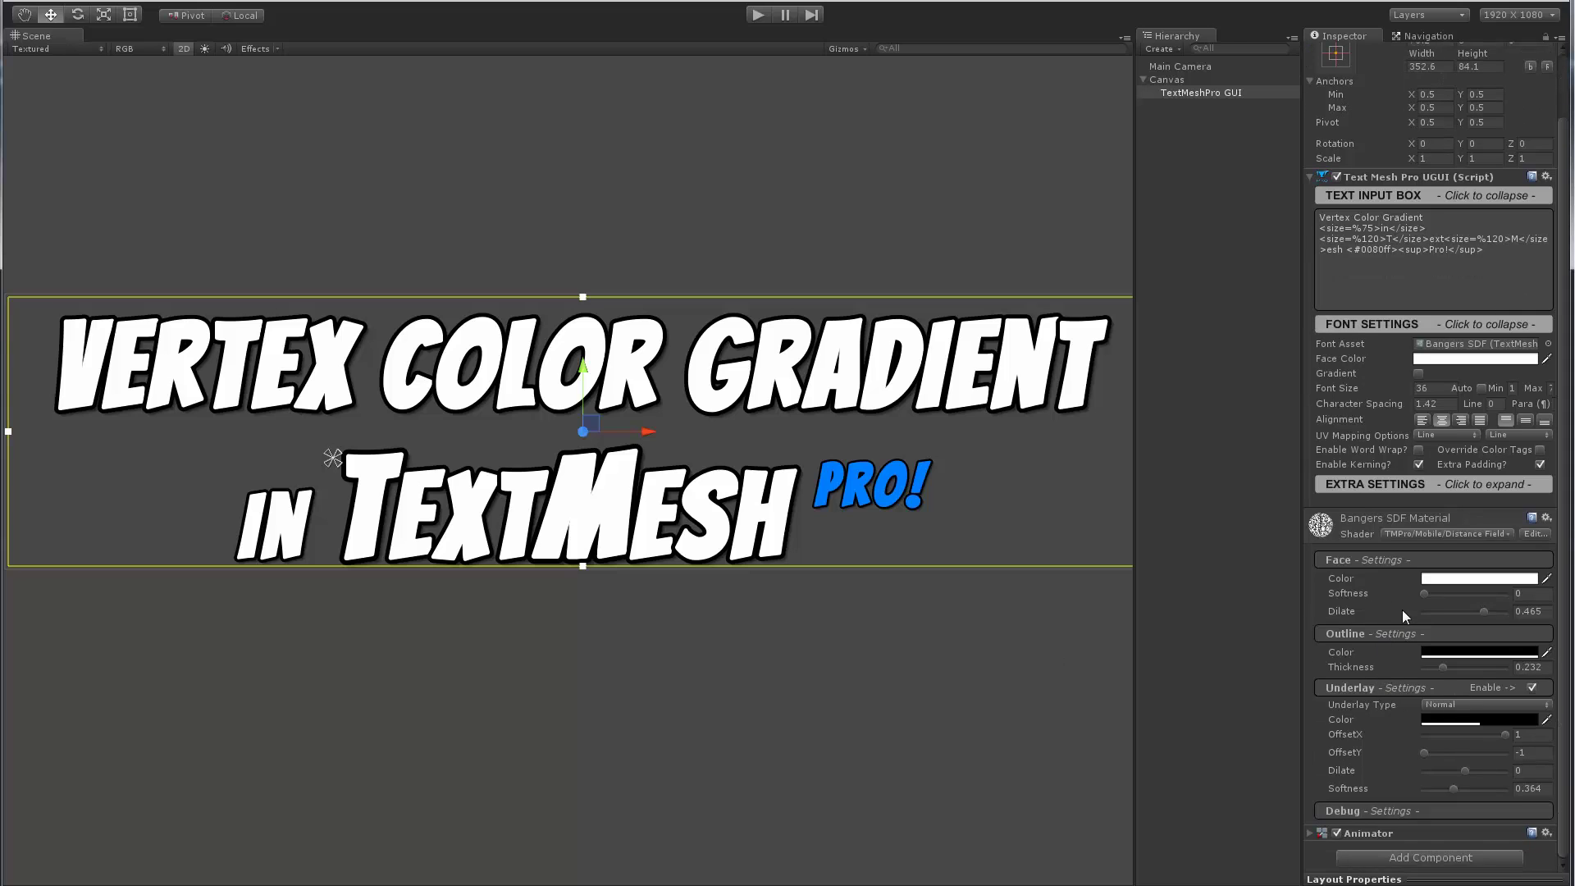
scroll(496, 498, up, 5)
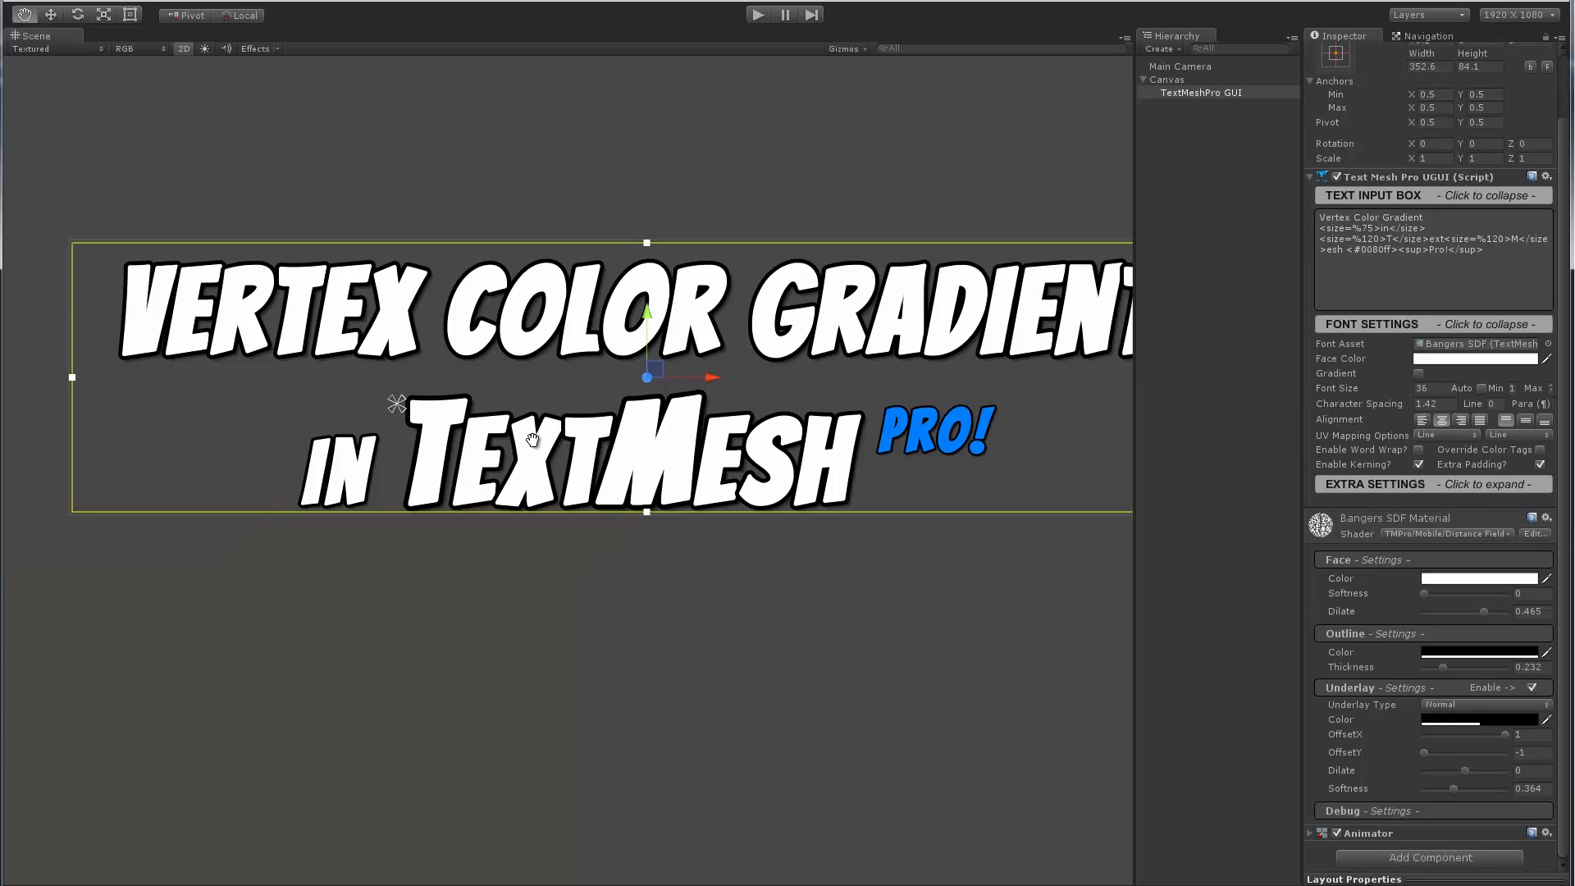
middle_drag(543, 455, 358, 464)
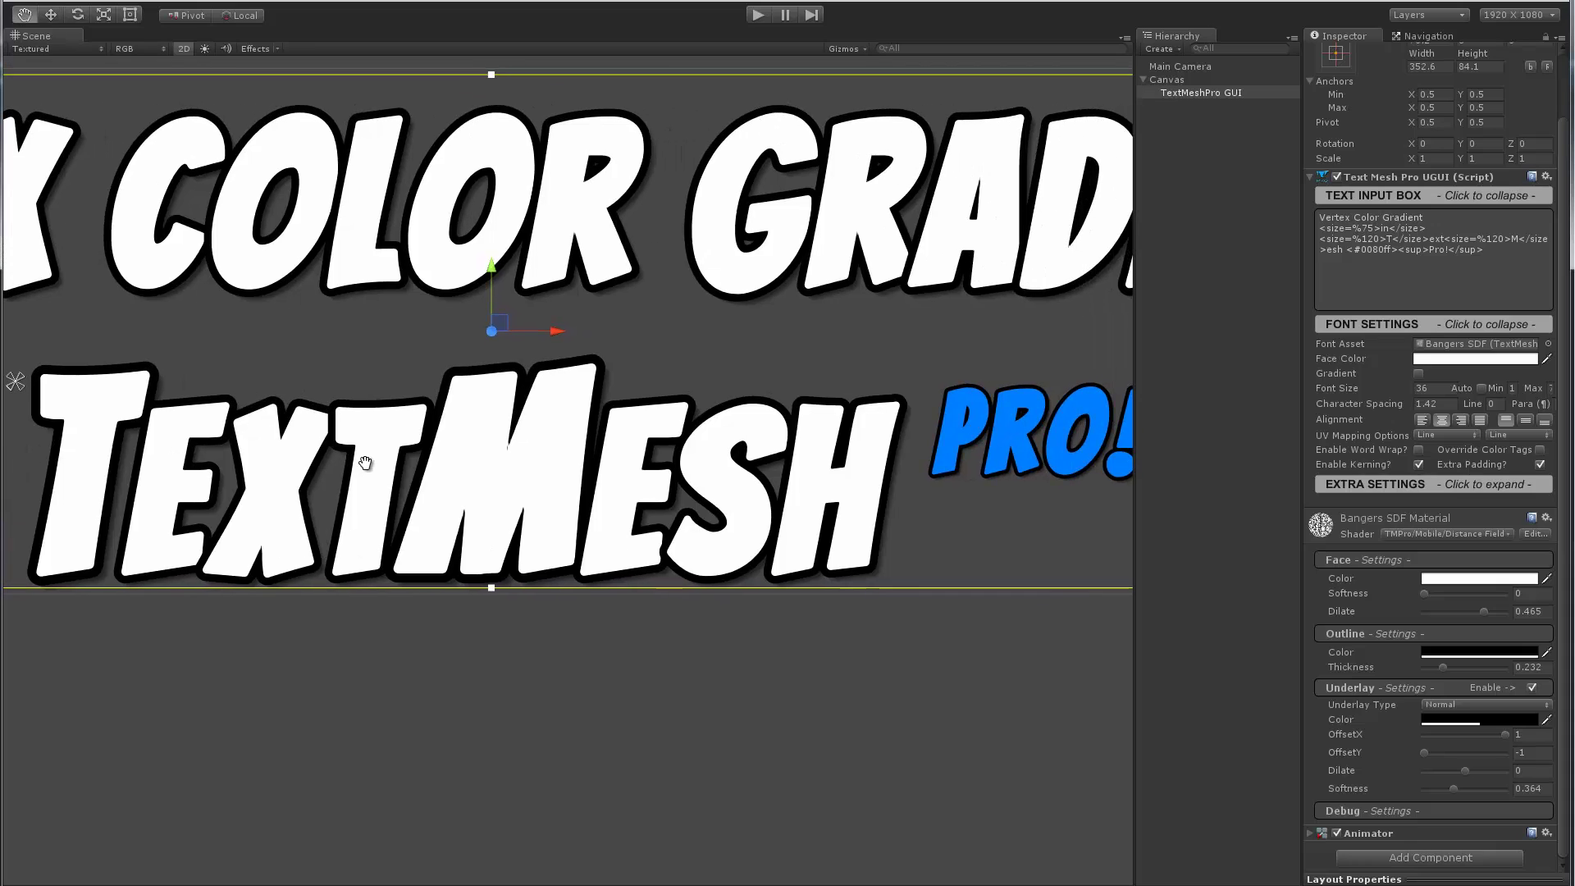
- Switch the Bangers SDF material's shader from the mobile version to TMPro/Distance Field
click(1451, 534)
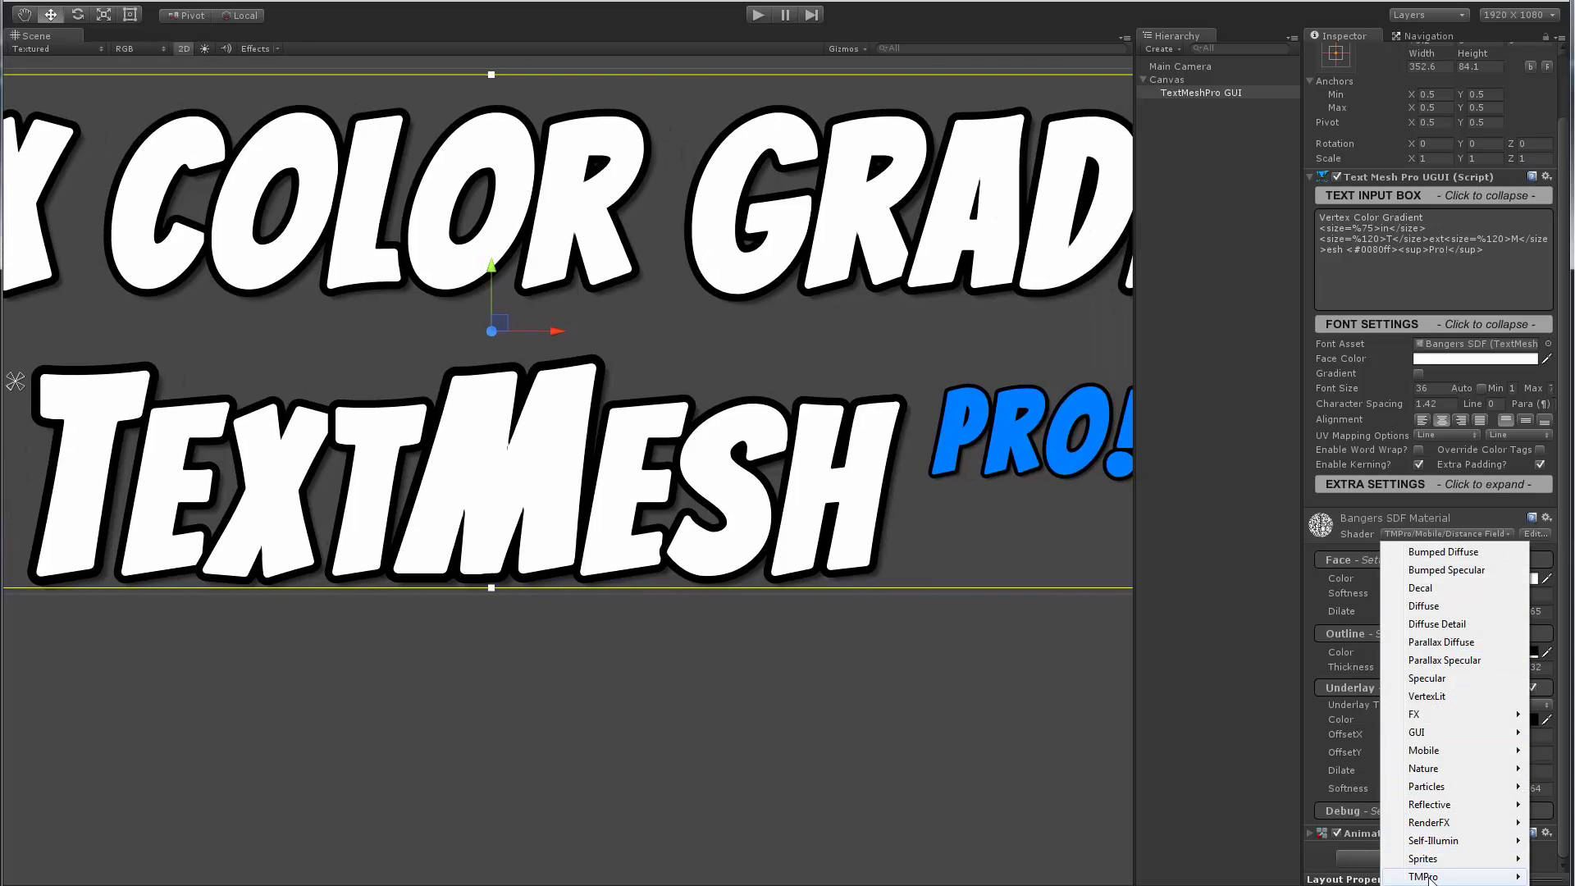
mouse_move(1434, 876)
click(1565, 885)
scroll(1425, 605, down, 5)
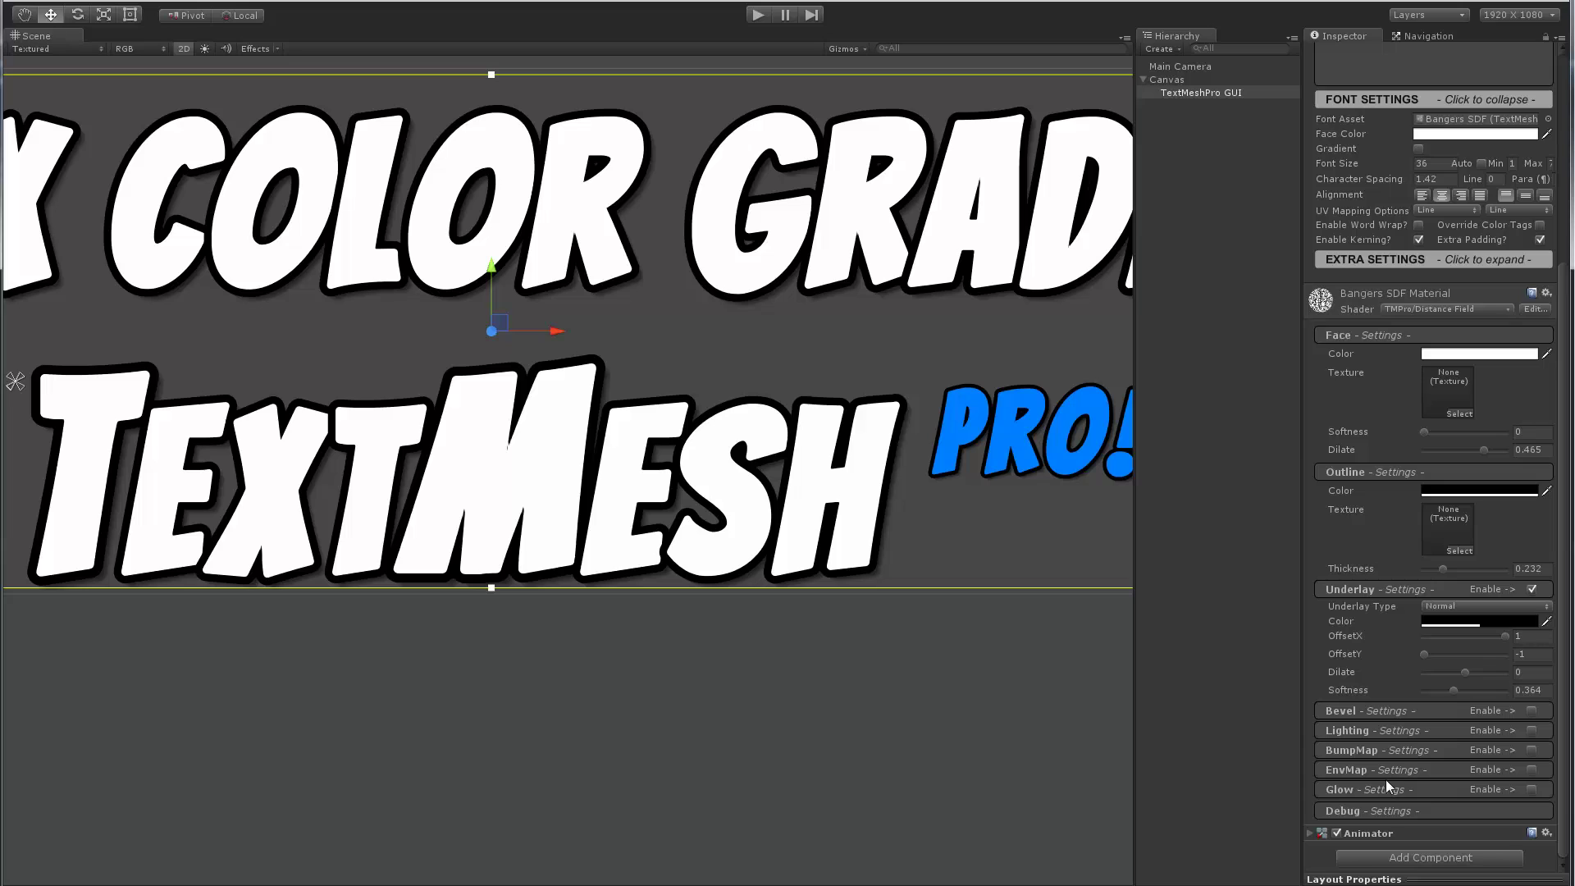
- Assign the Gradient B&W (Center) texture to the face of the Bangers SDF material
click(1454, 414)
scroll(1125, 387, down, 5)
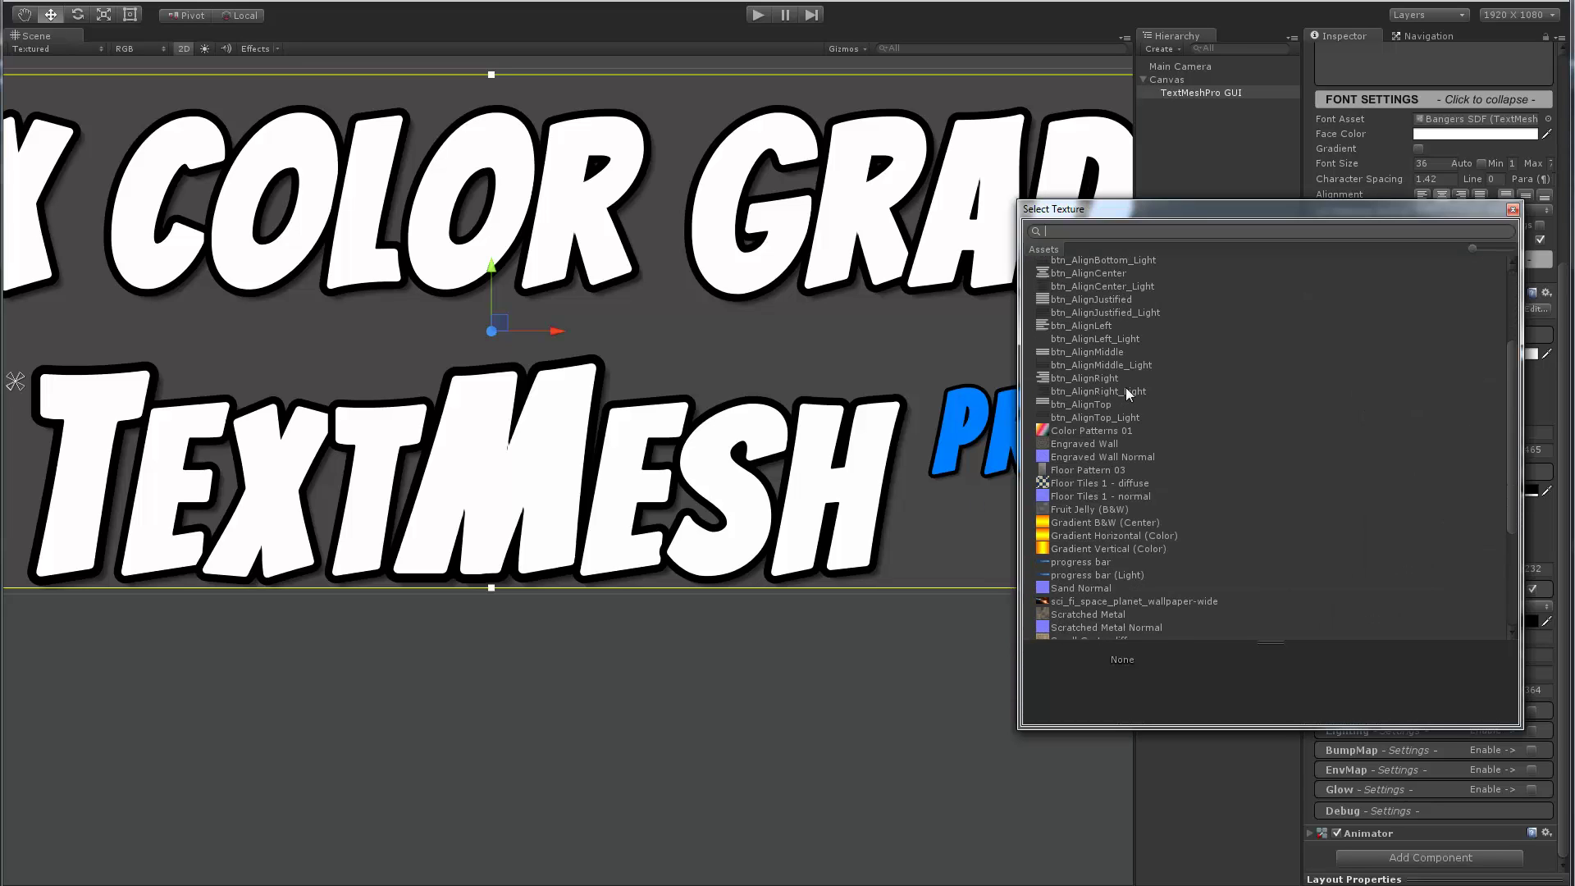
click(1105, 473)
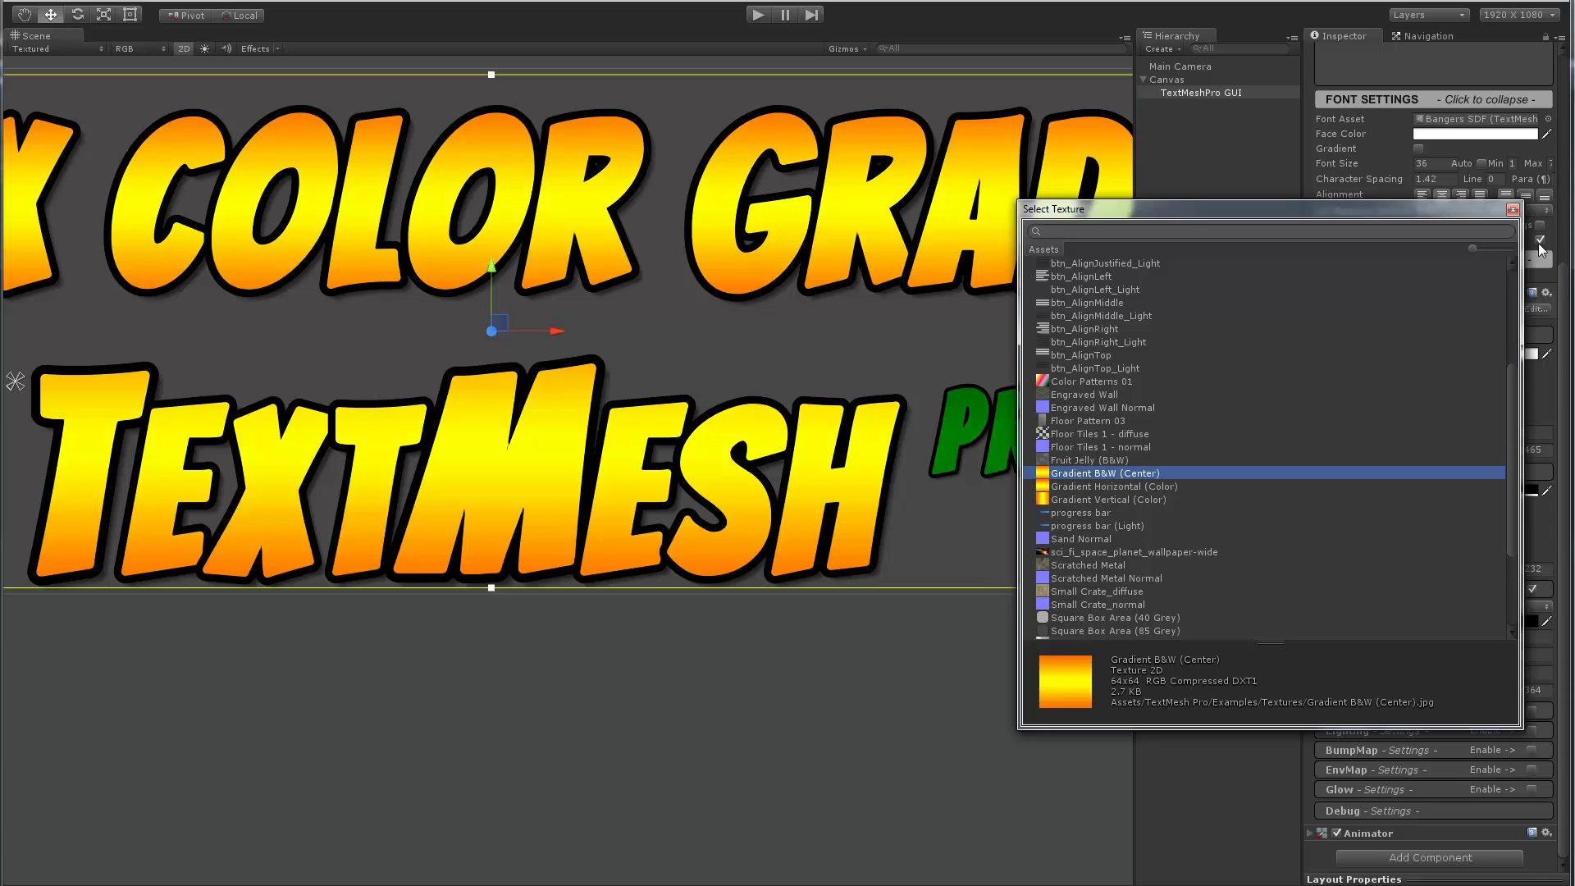
click(1513, 209)
- Duplicate the TextMeshPro GUI title and move the copy straight up, clear of the original
scroll(602, 497, down, 4)
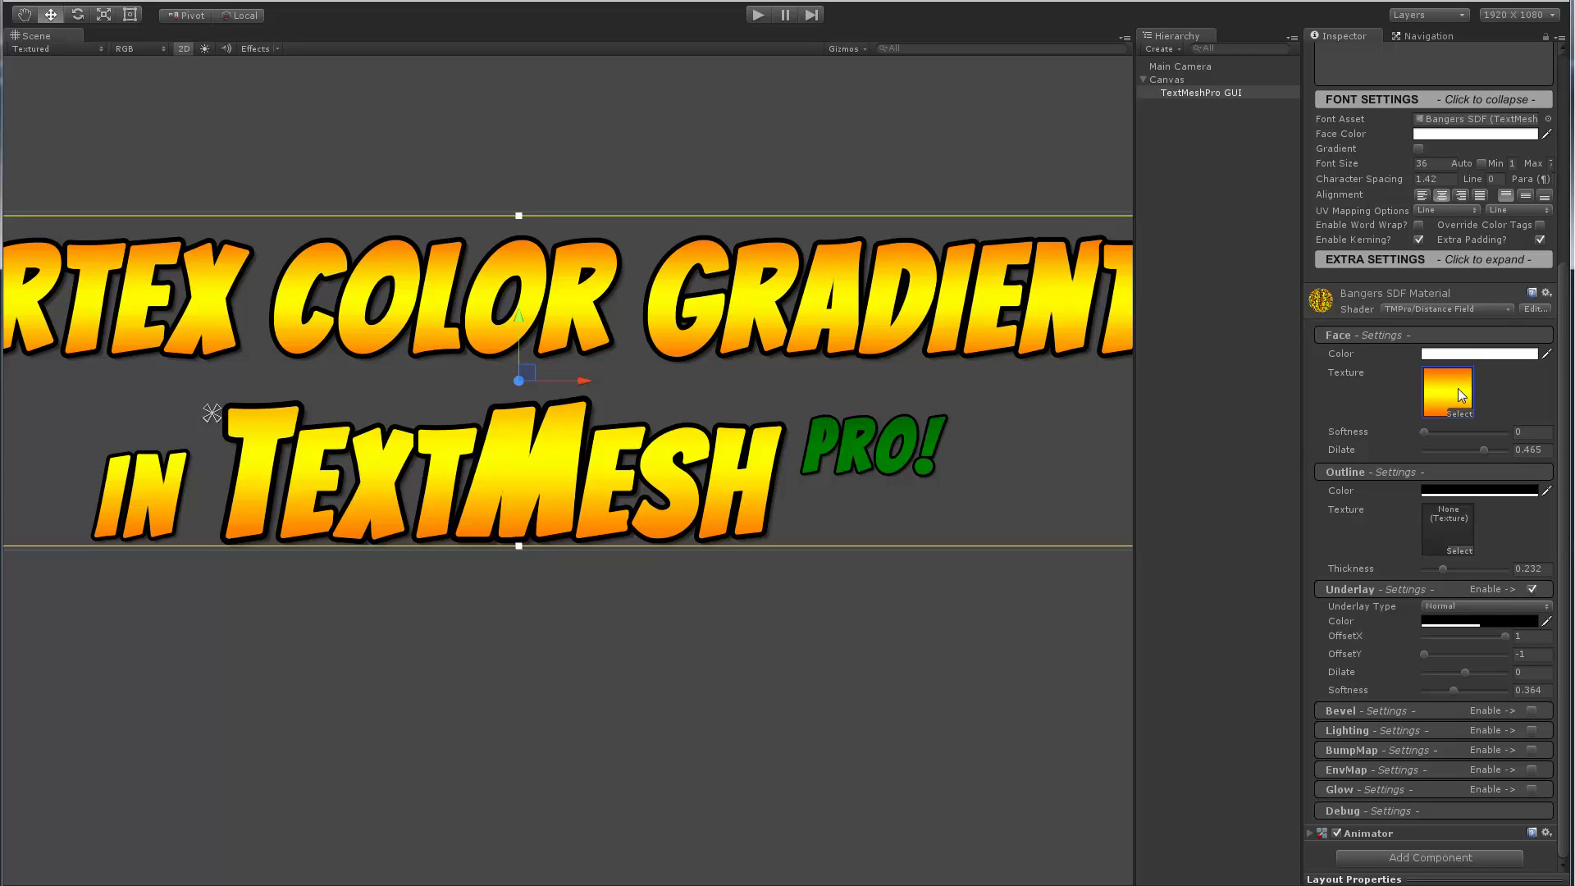
scroll(551, 476, down, 3)
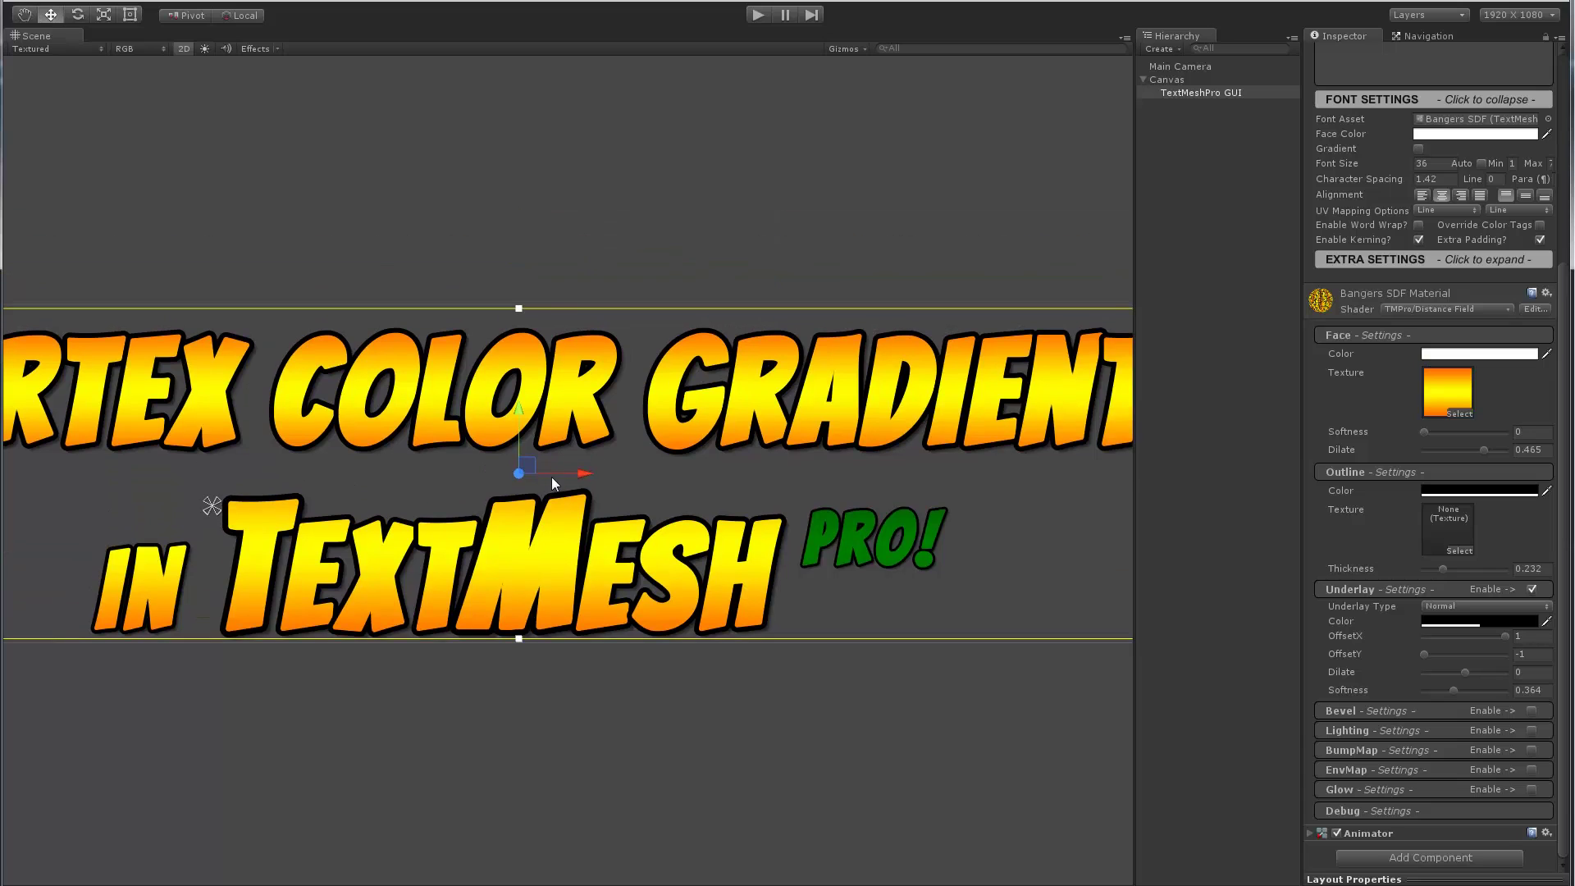
middle_drag(519, 484, 543, 480)
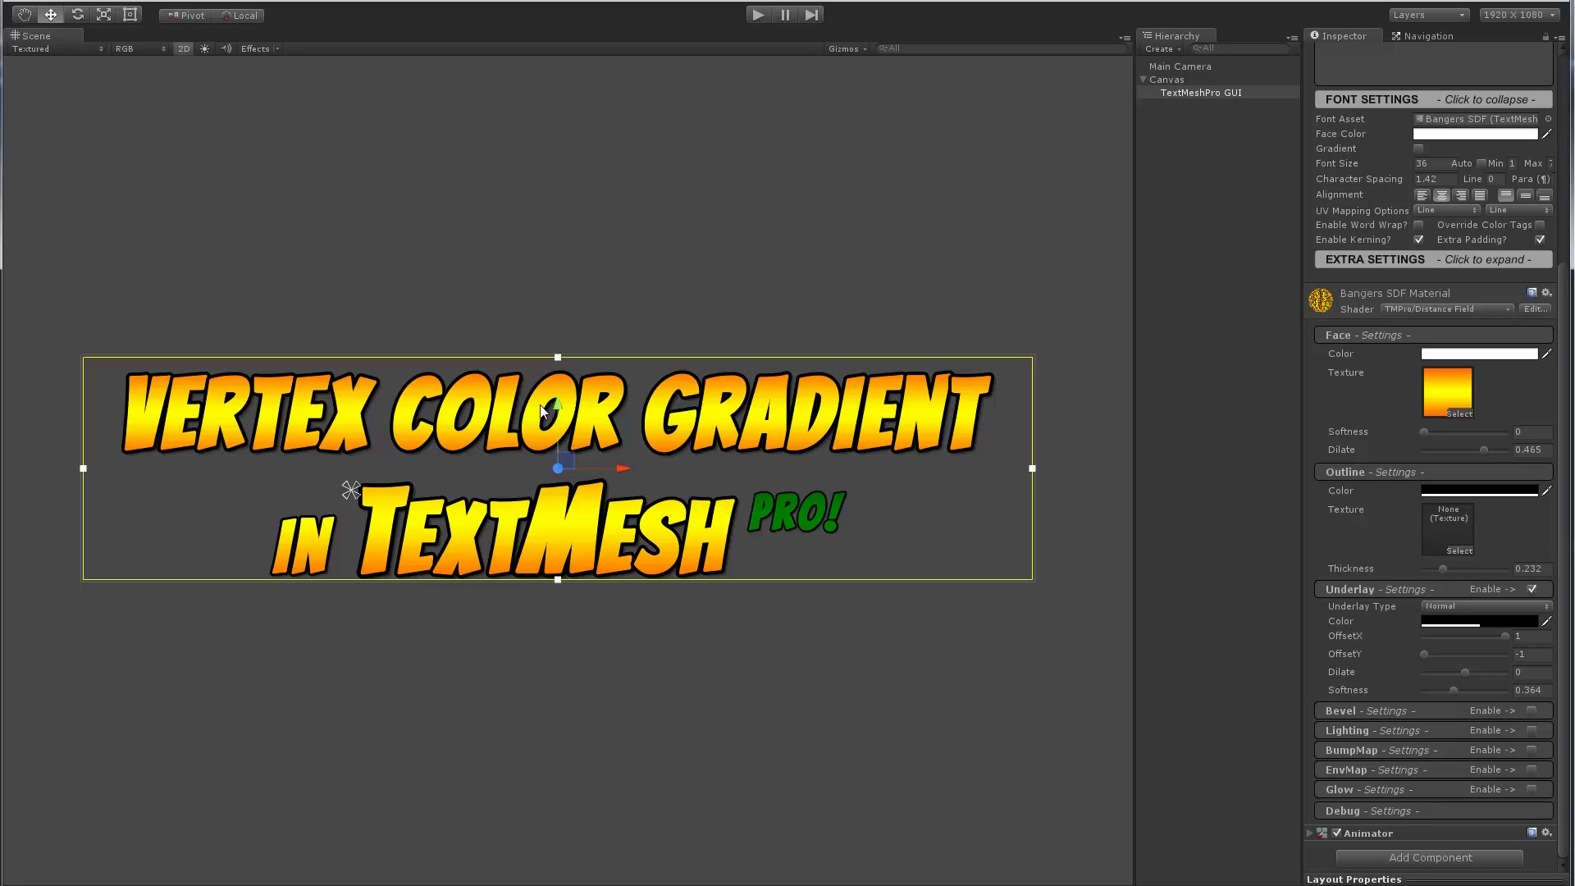
key(ctrl+d)
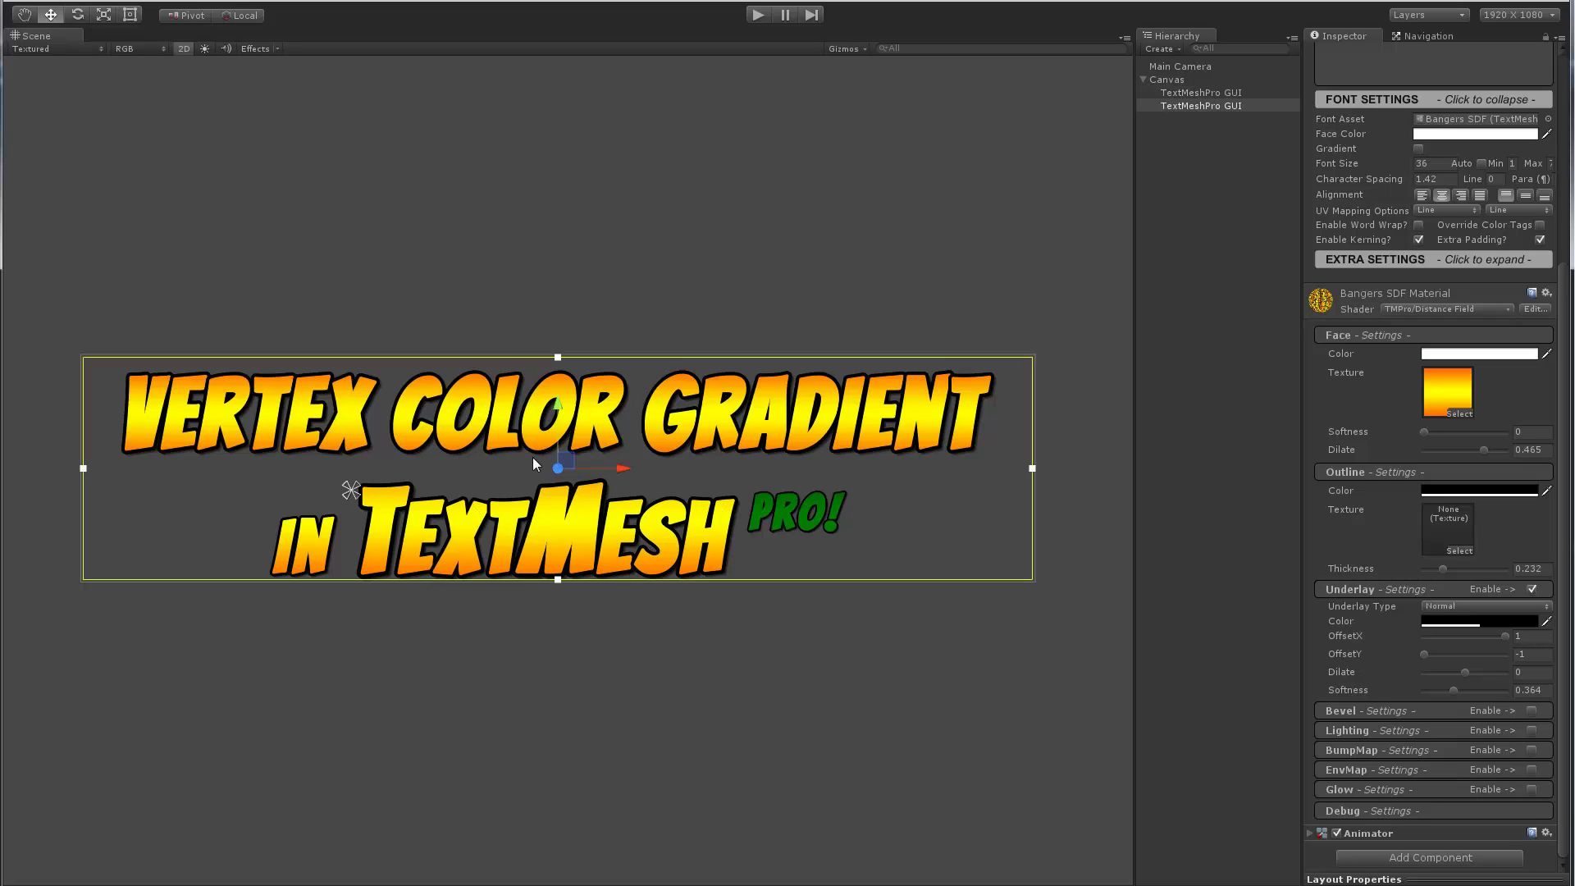
drag(551, 411, 532, 197)
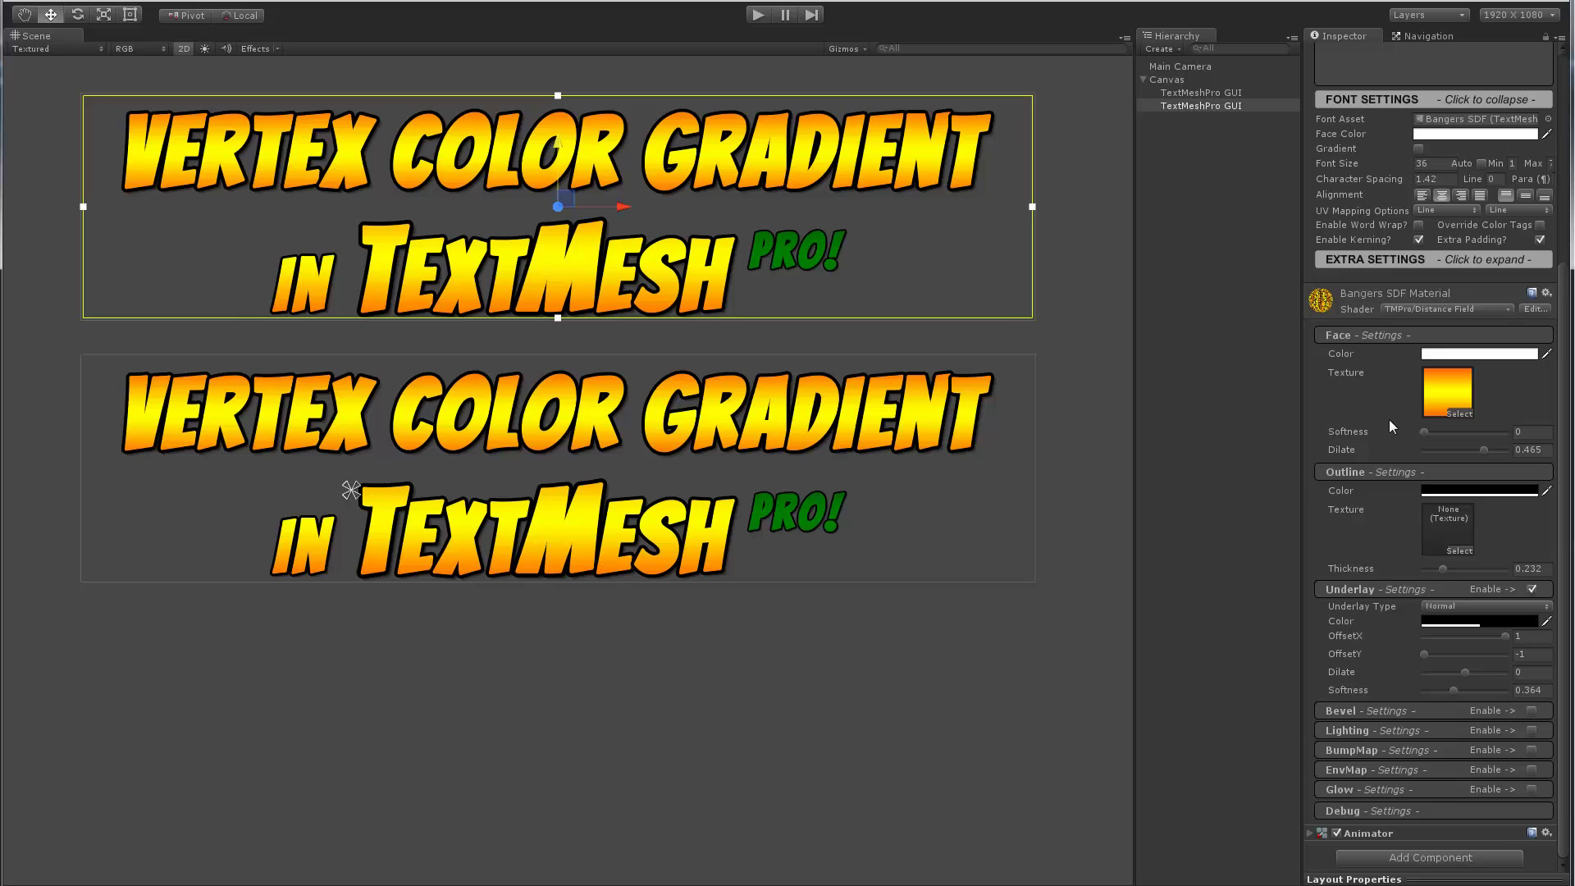
- Remove the gradient texture from the material's face by setting it to None
click(1459, 415)
drag(1516, 406, 1516, 279)
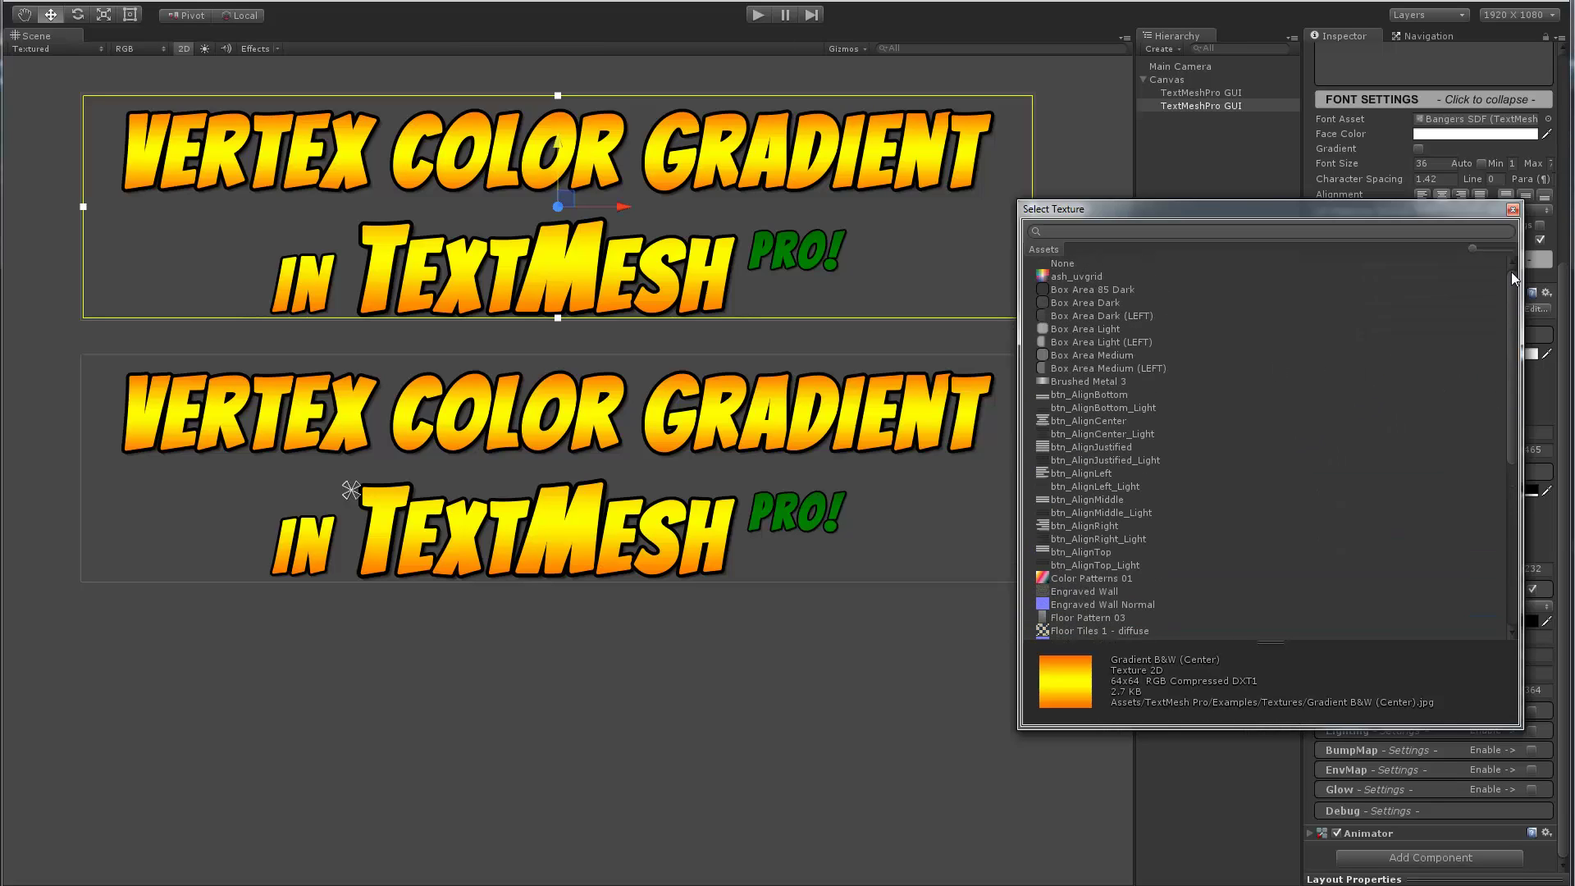
click(1065, 264)
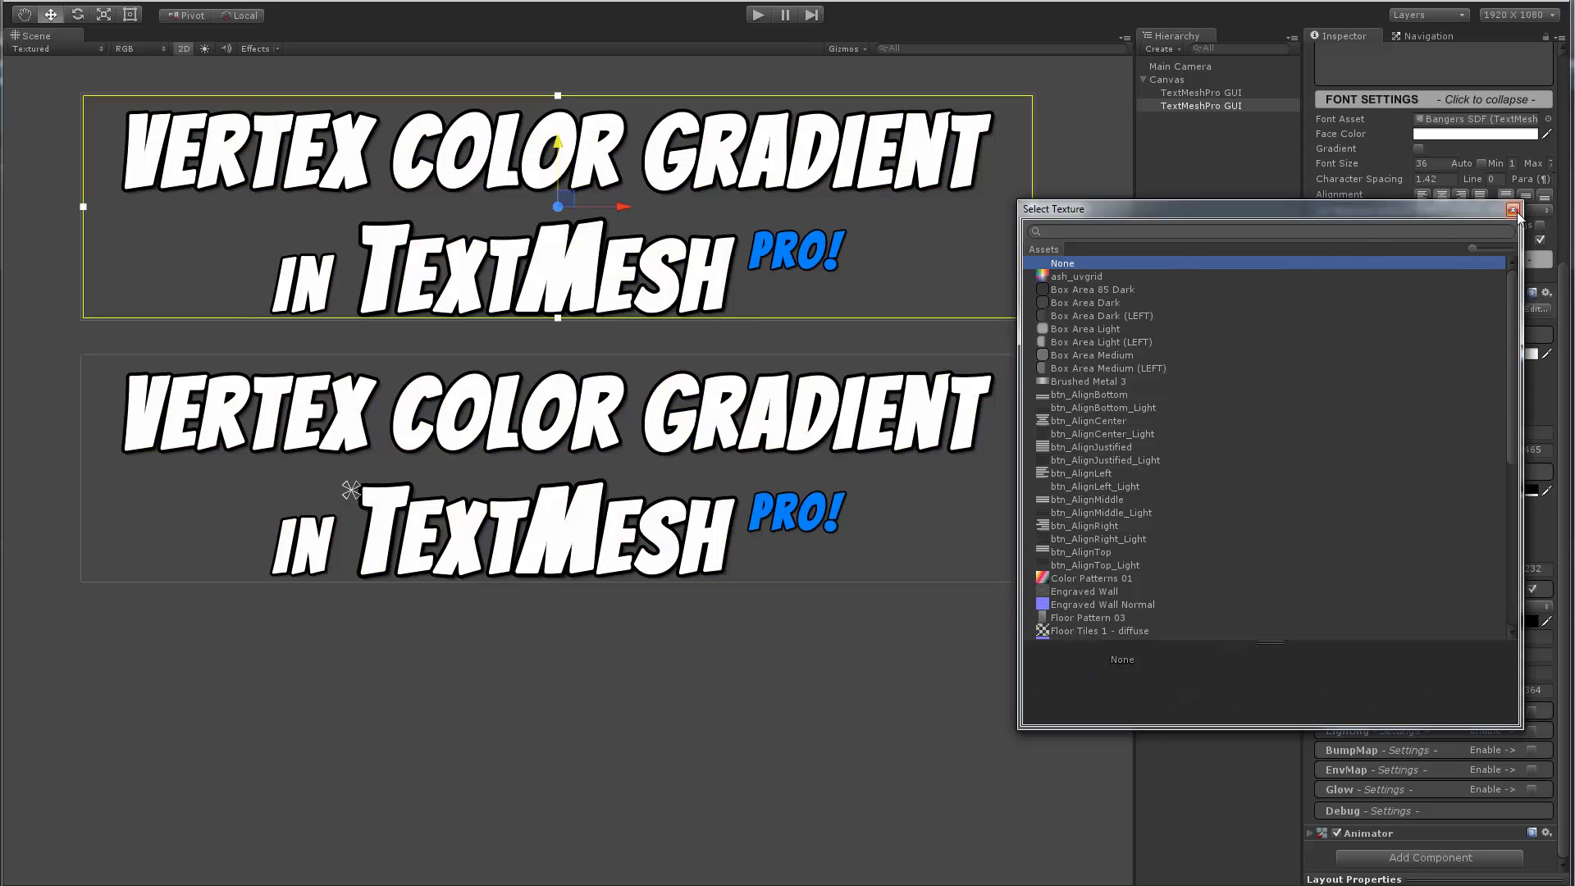
click(1513, 210)
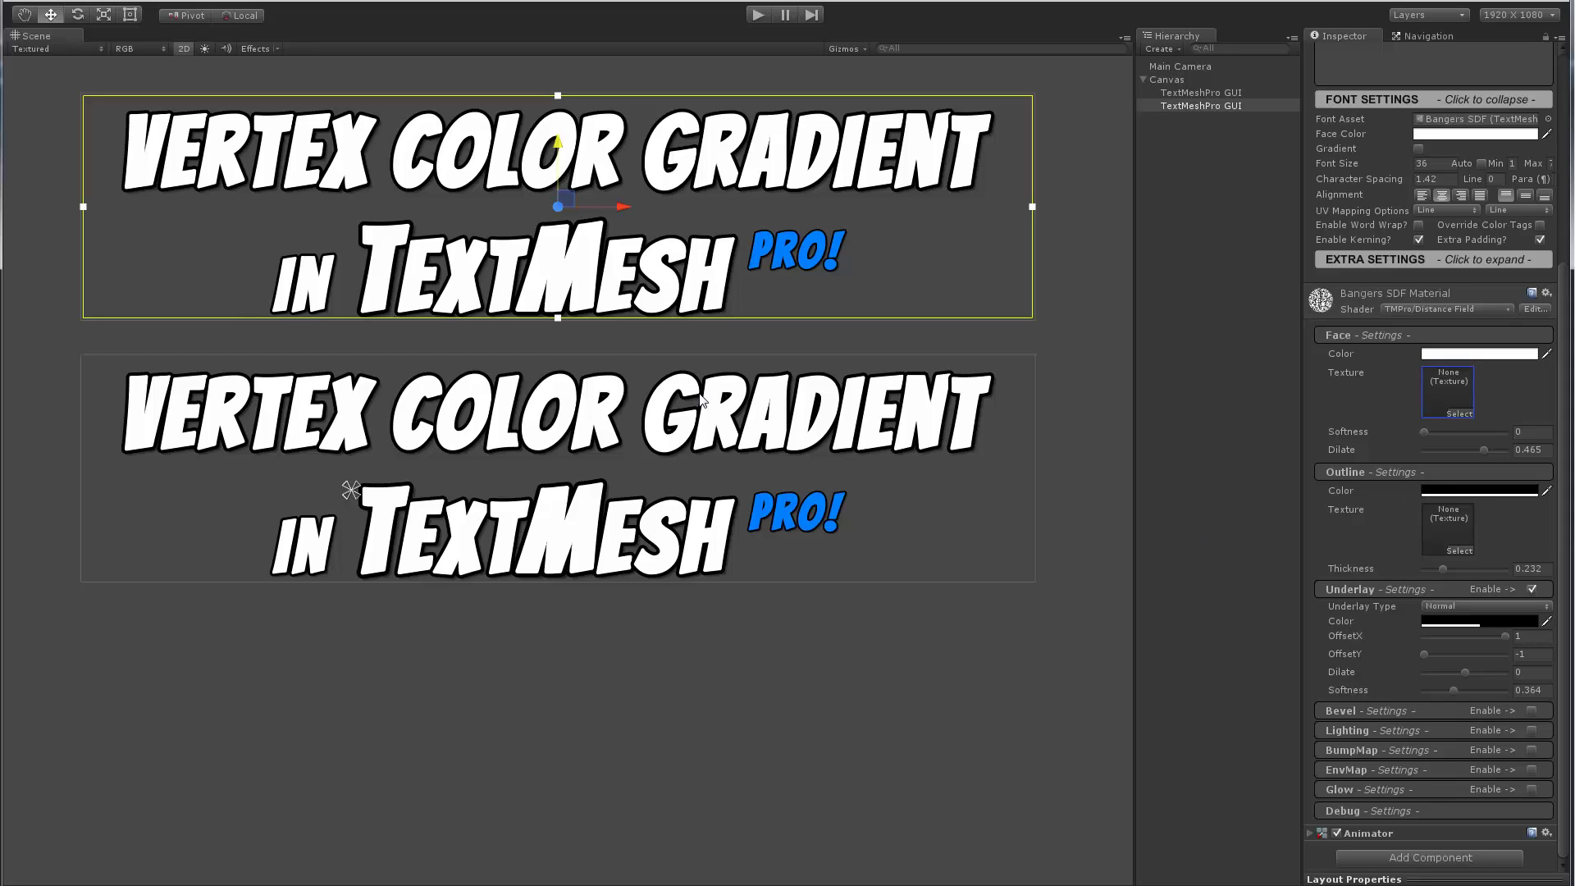
- Enable the vertex color Gradient on the lower, original title
middle_drag(701, 343, 688, 398)
click(656, 476)
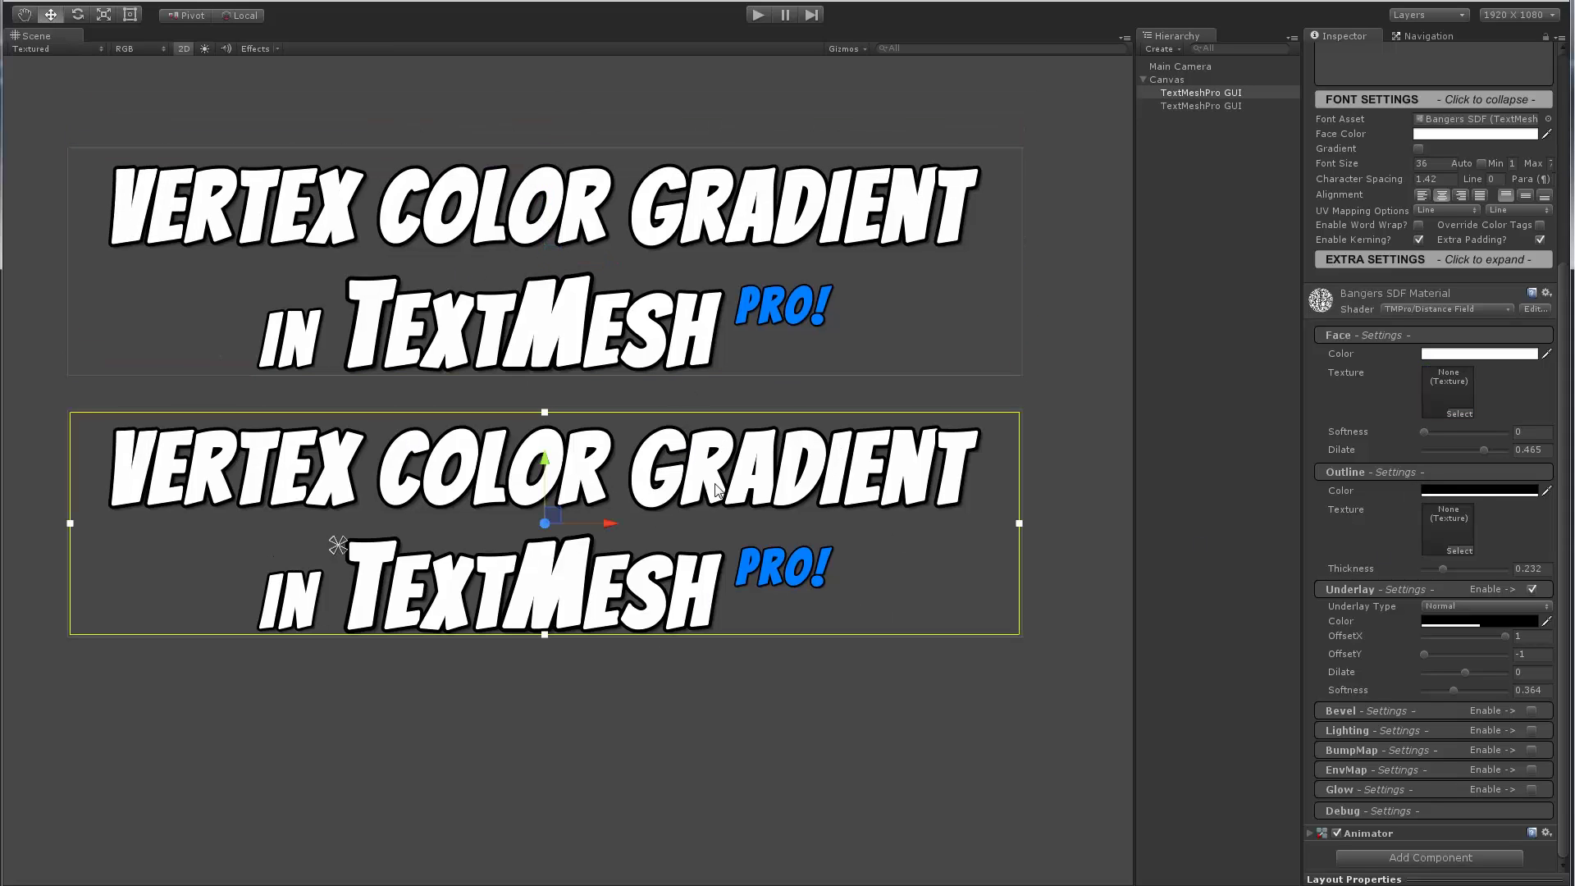
scroll(1378, 385, up, 4)
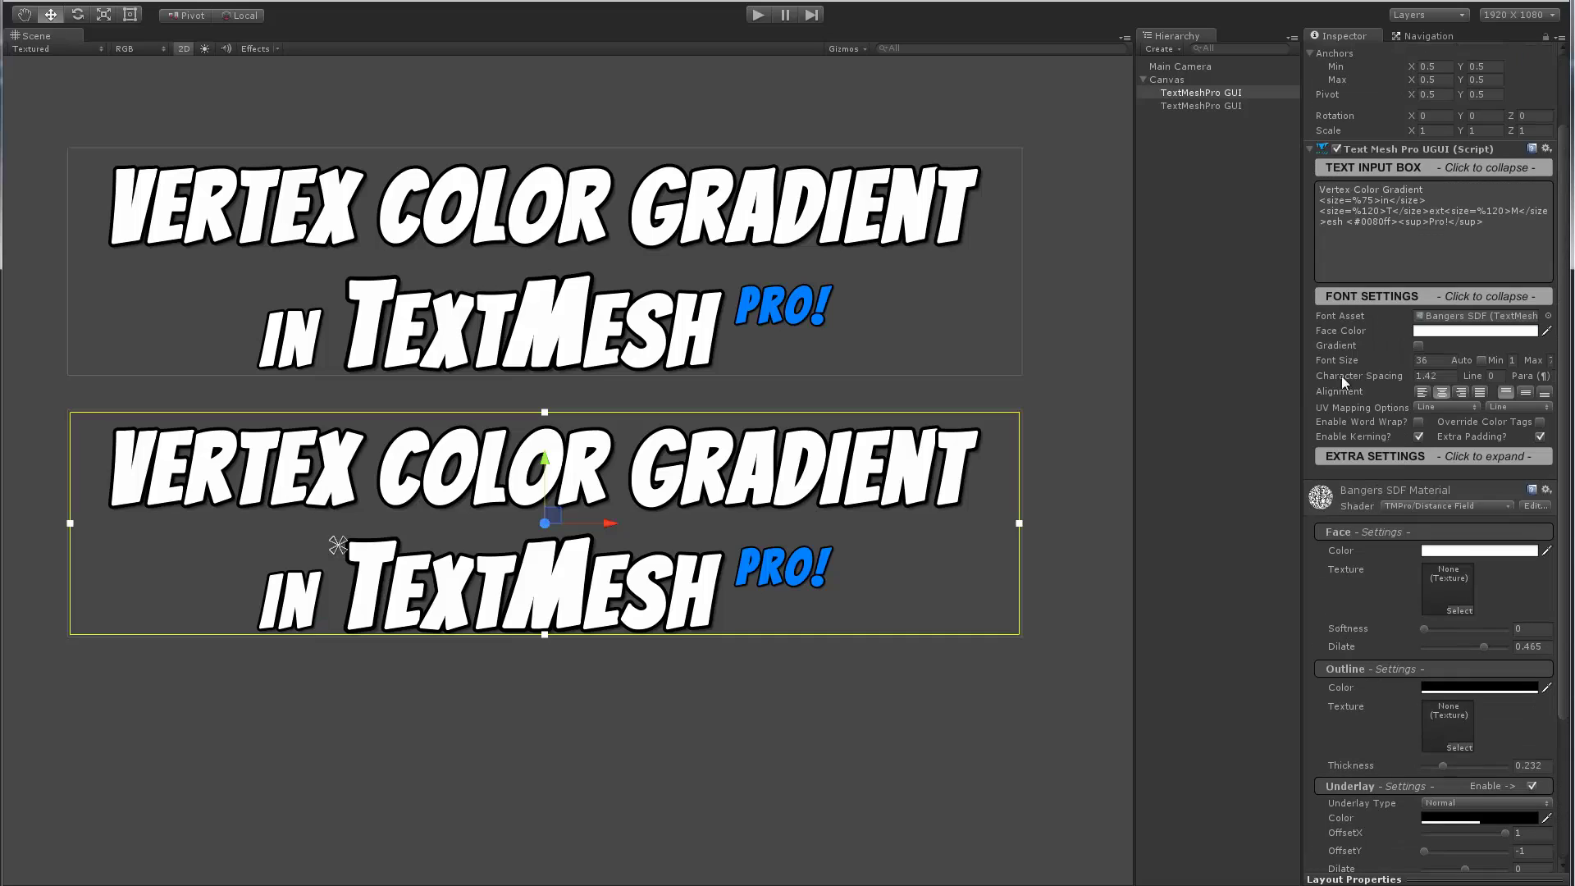
click(1419, 345)
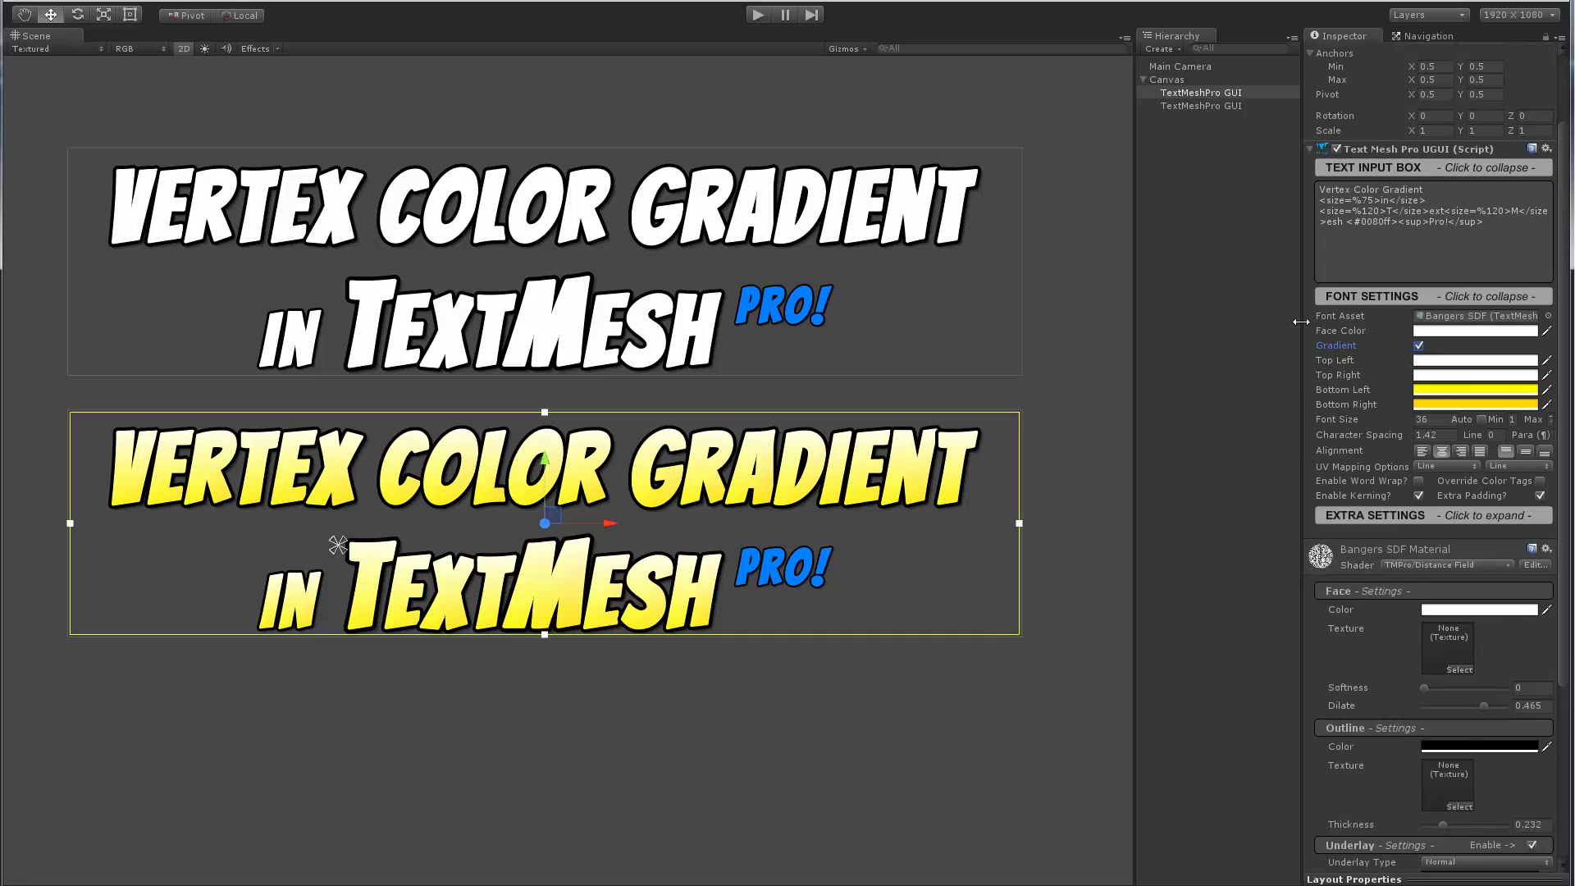
- Enable Gradient on the upper copy of the title and set its Top Left color to bright red
click(781, 217)
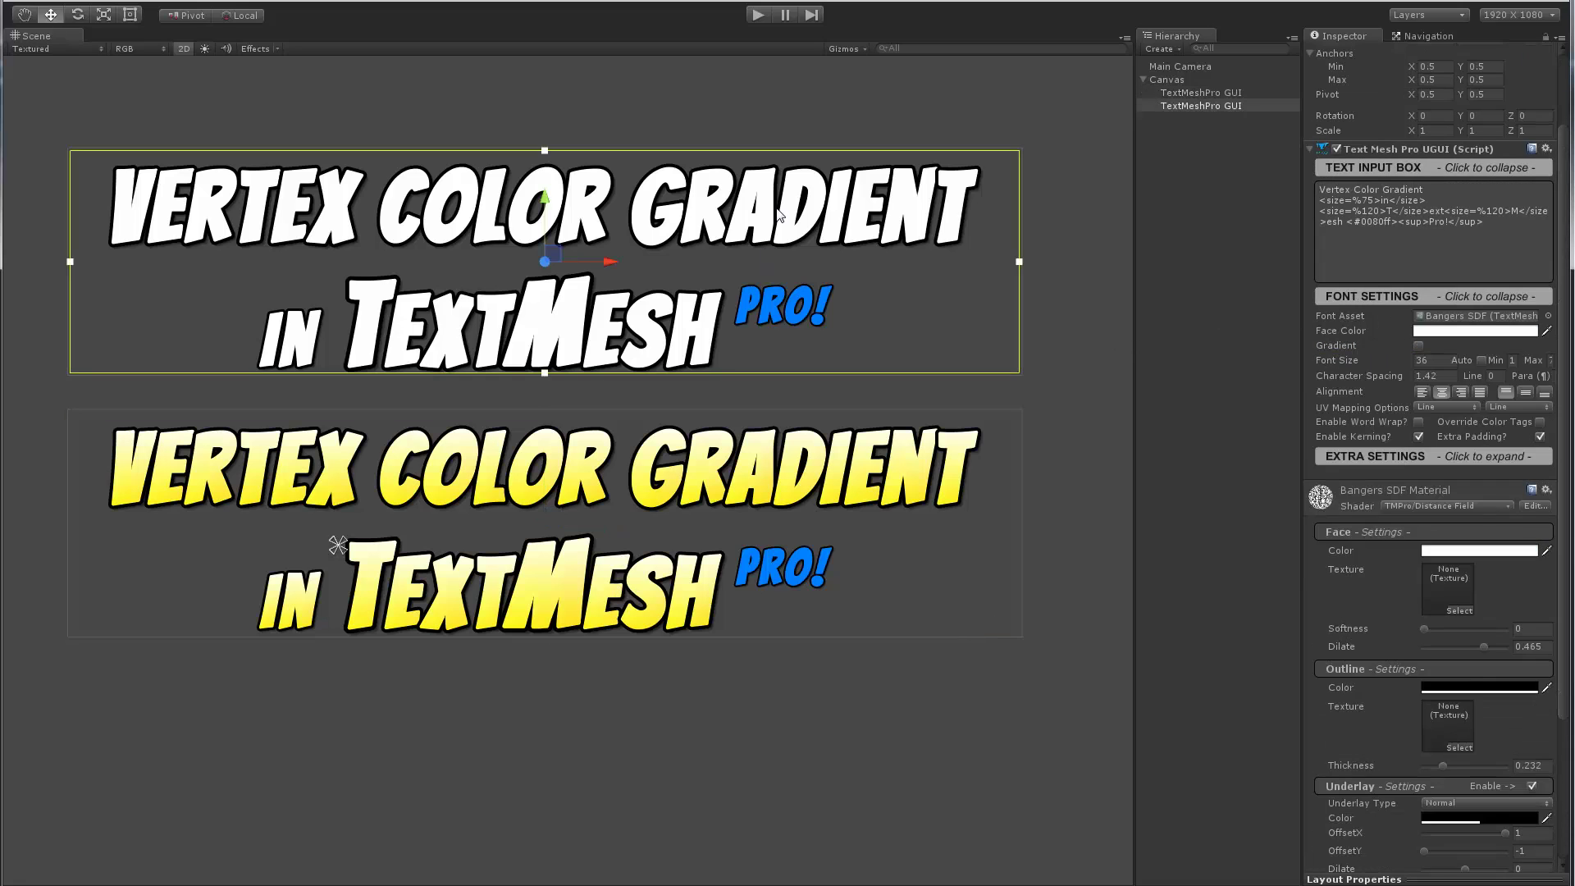
click(1419, 346)
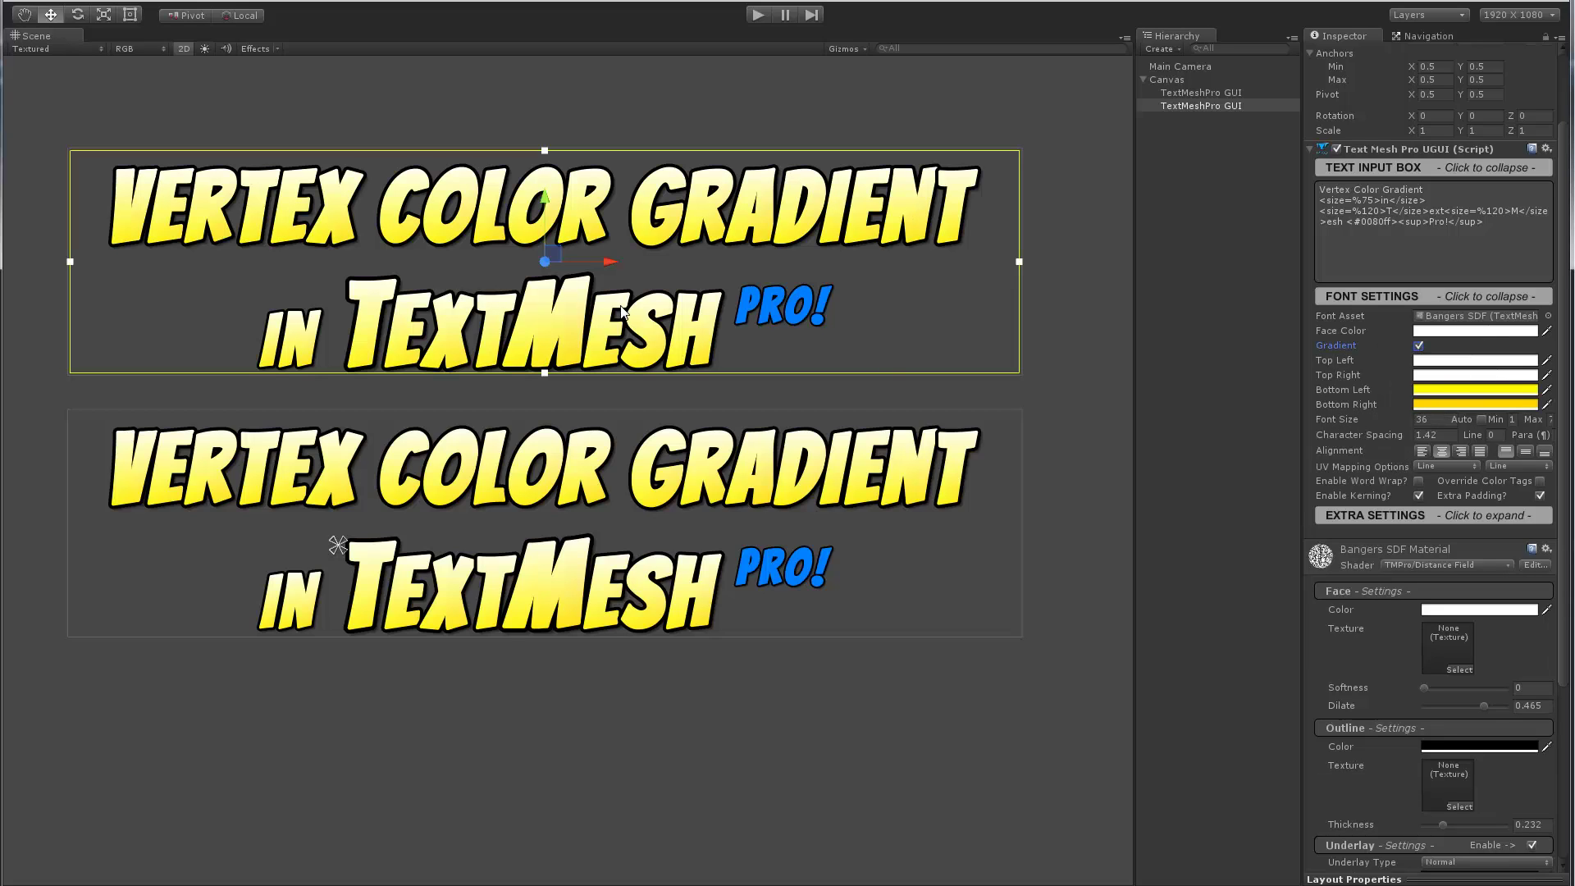
click(1422, 362)
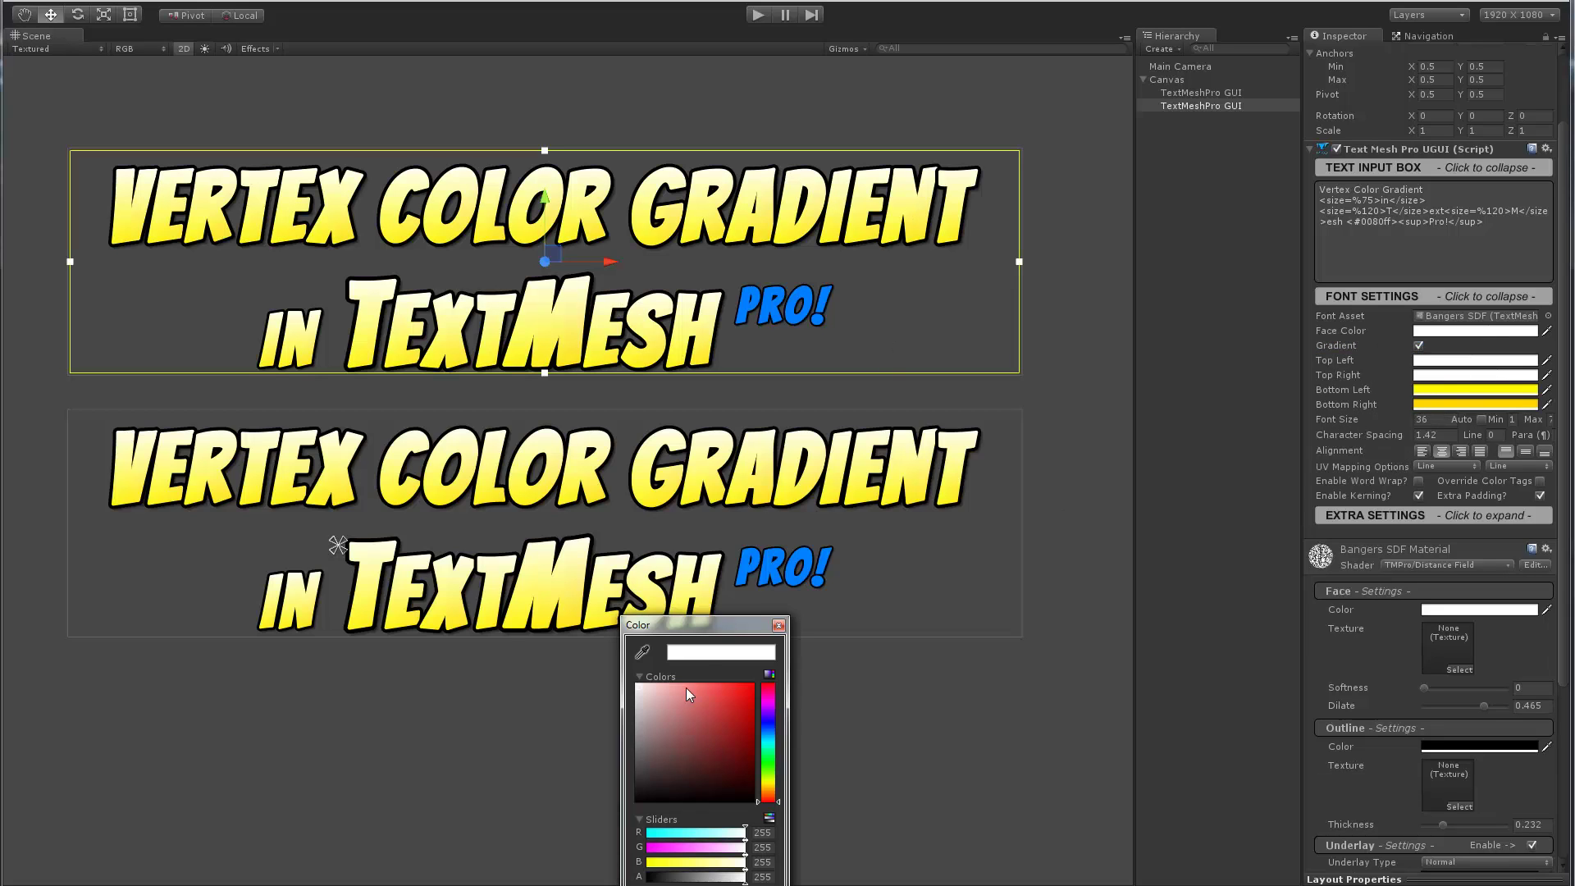
click(648, 677)
drag(744, 712, 711, 711)
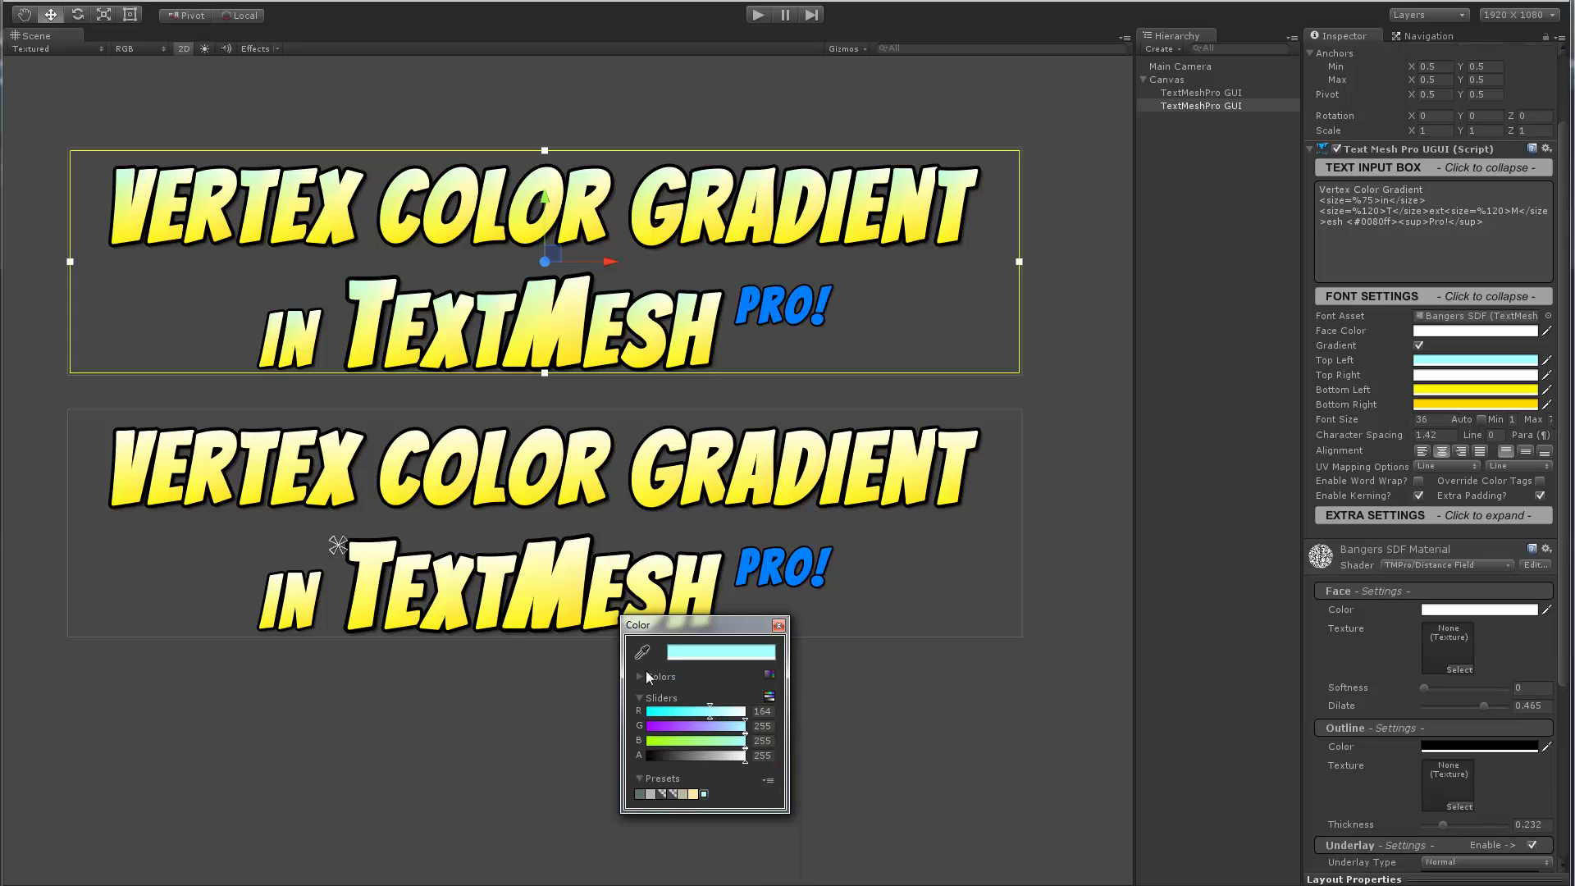
click(648, 674)
click(721, 715)
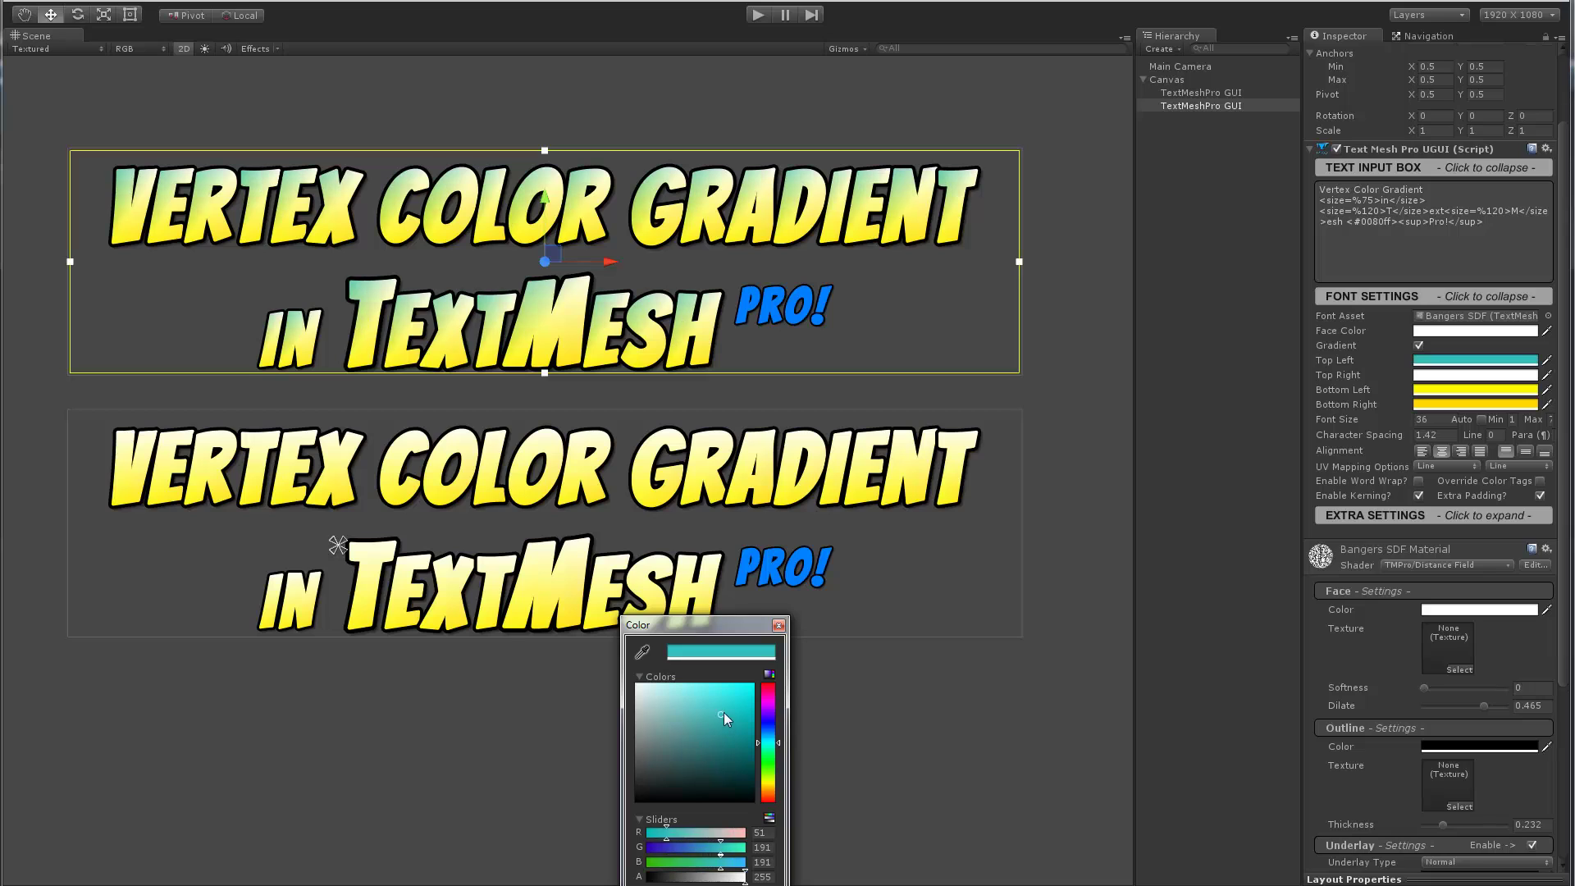
mouse_move(725, 720)
mouse_down()
mouse_move(768, 682)
mouse_move(764, 702)
mouse_move(761, 684)
mouse_up()
click(766, 720)
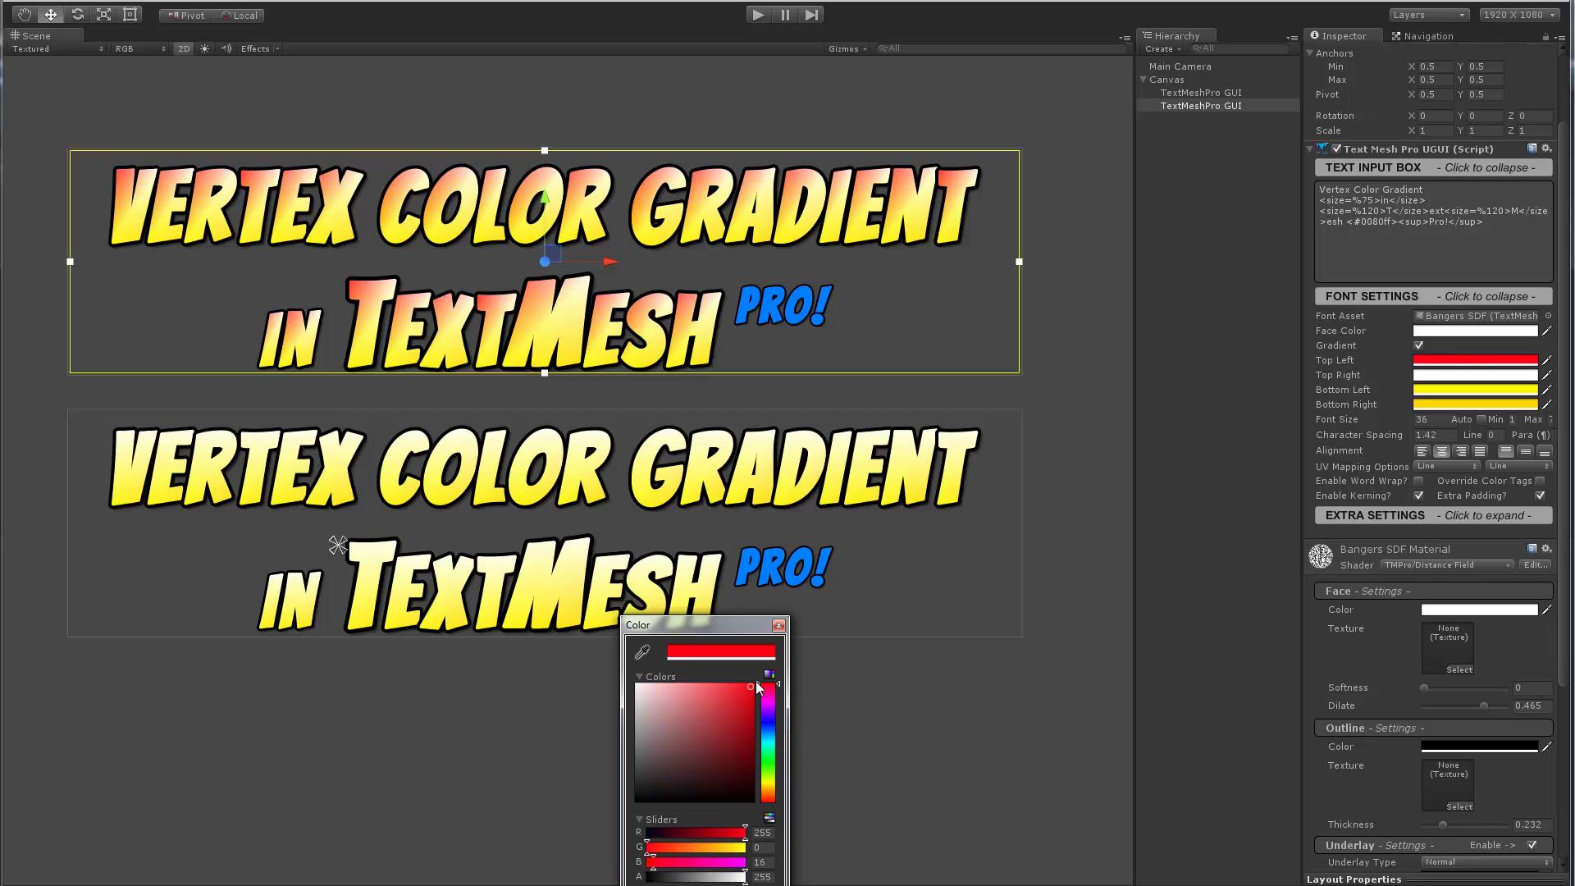
click(779, 627)
- Set the upper copy's Top Right gradient color to bright green
click(1457, 377)
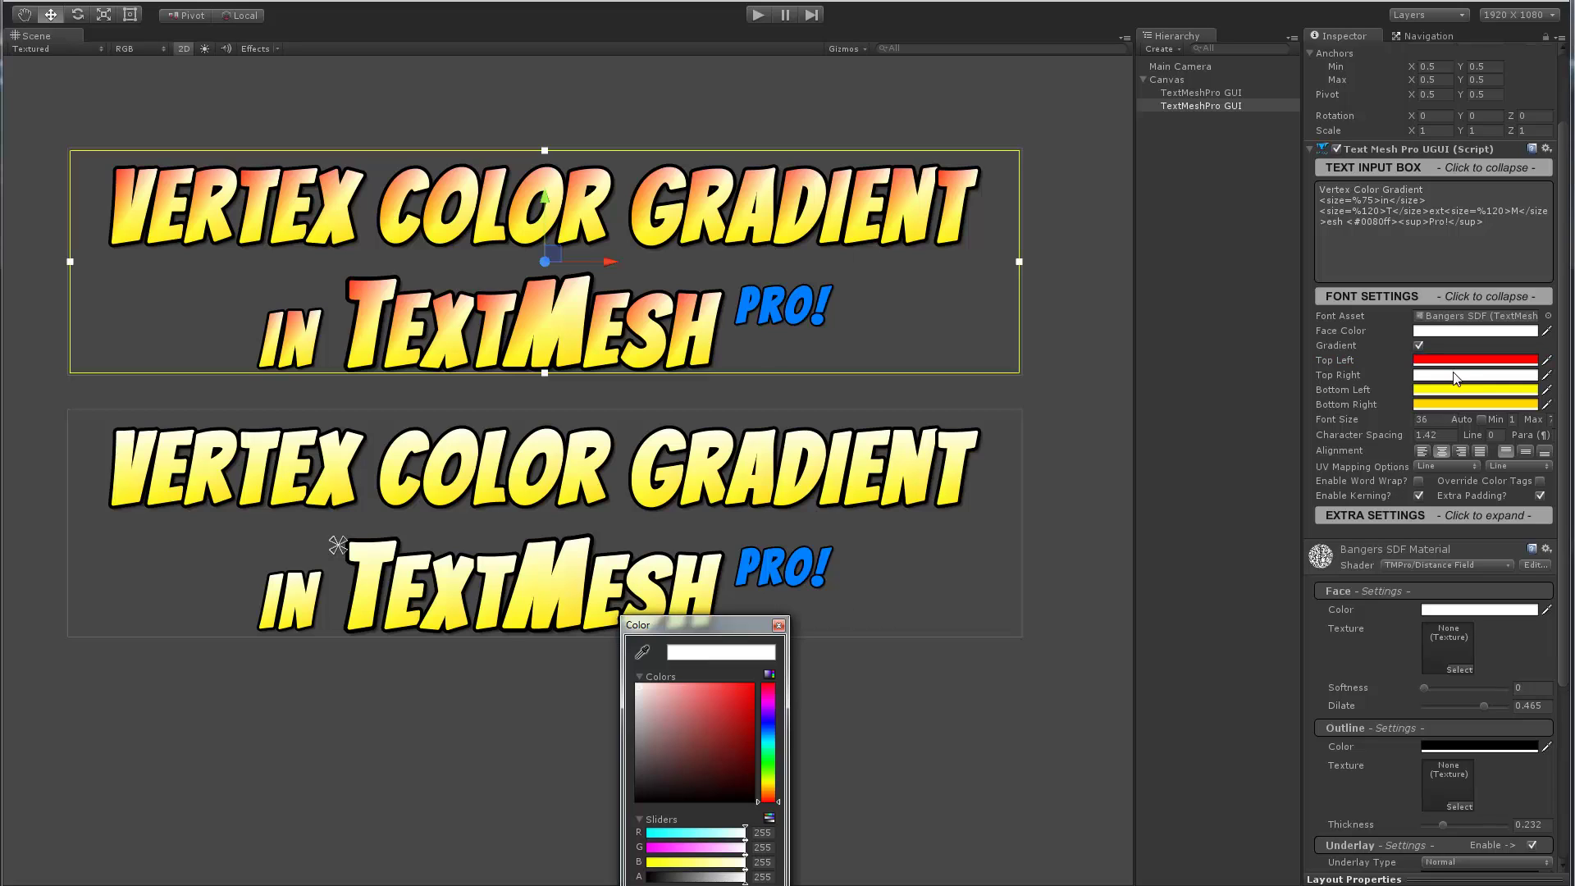
click(772, 703)
click(764, 752)
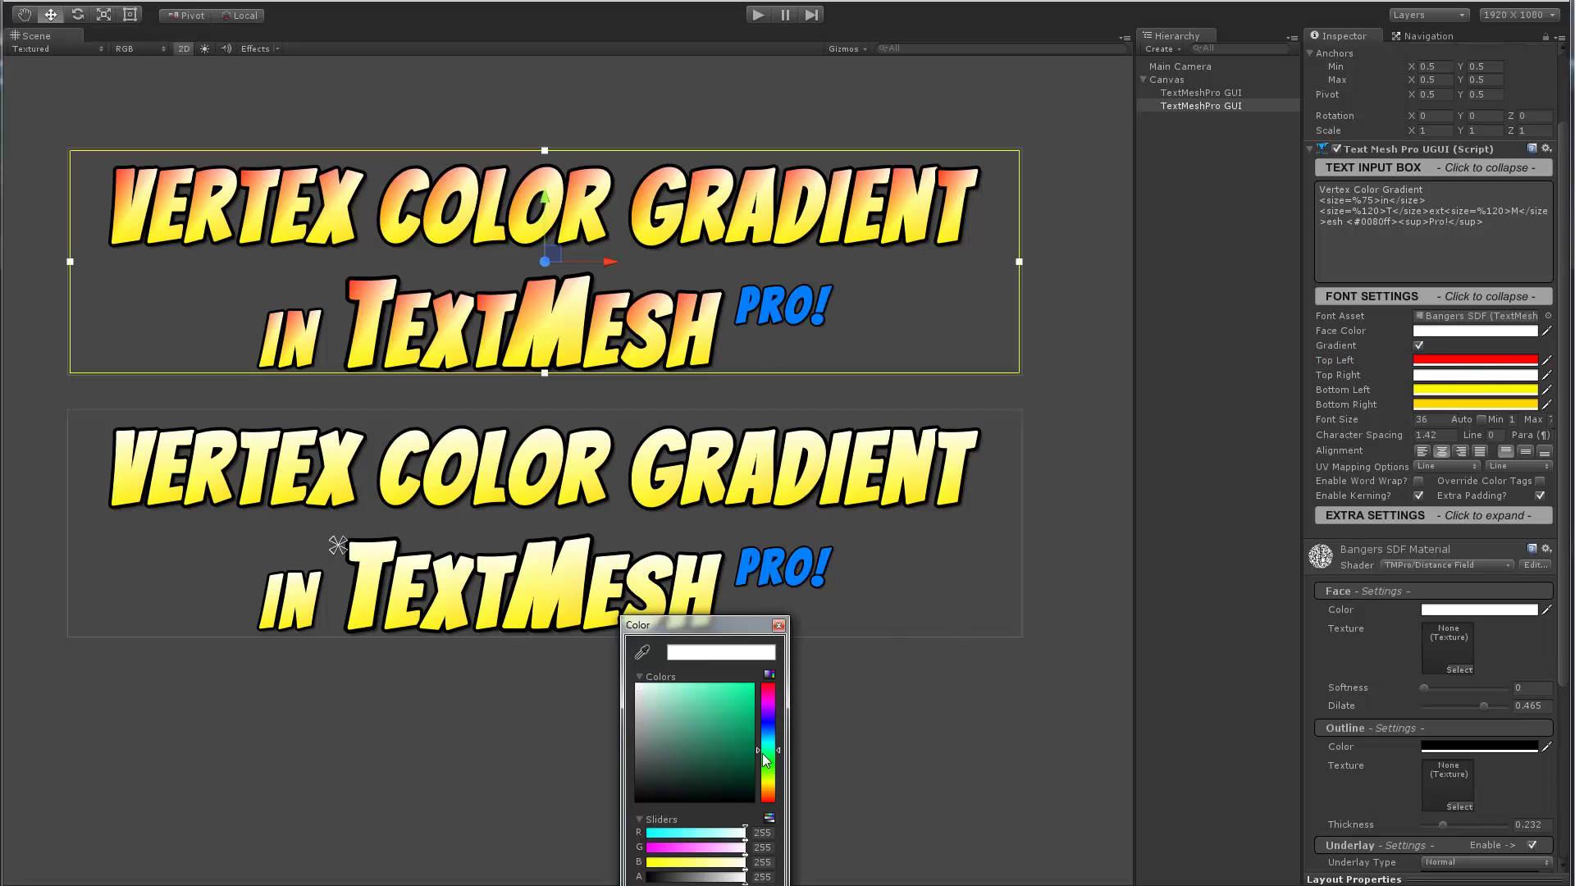
drag(763, 754, 754, 686)
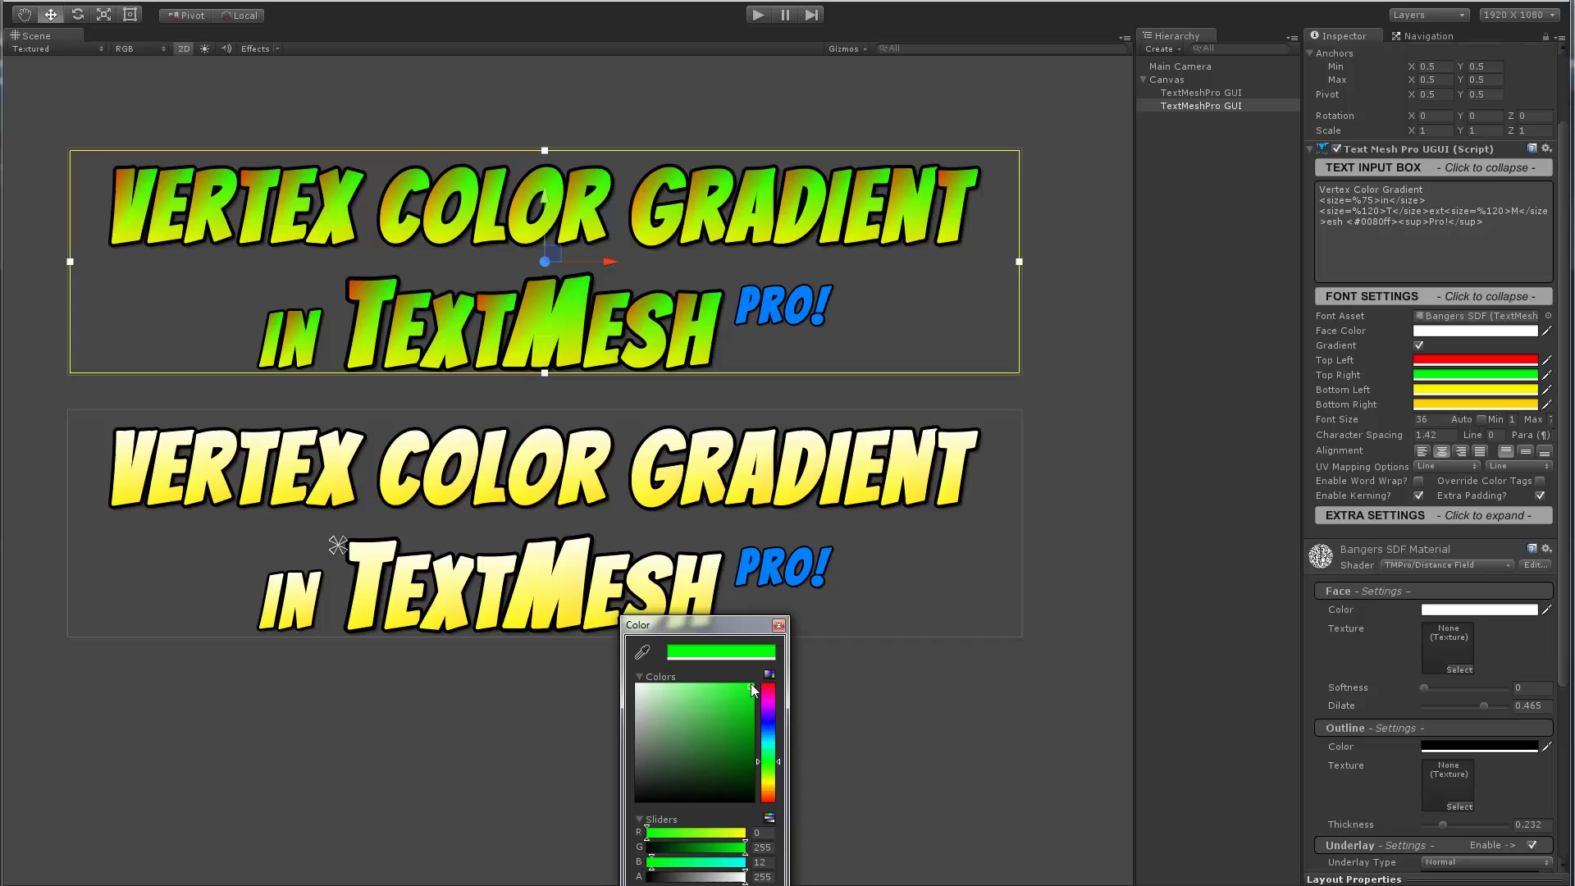
click(779, 626)
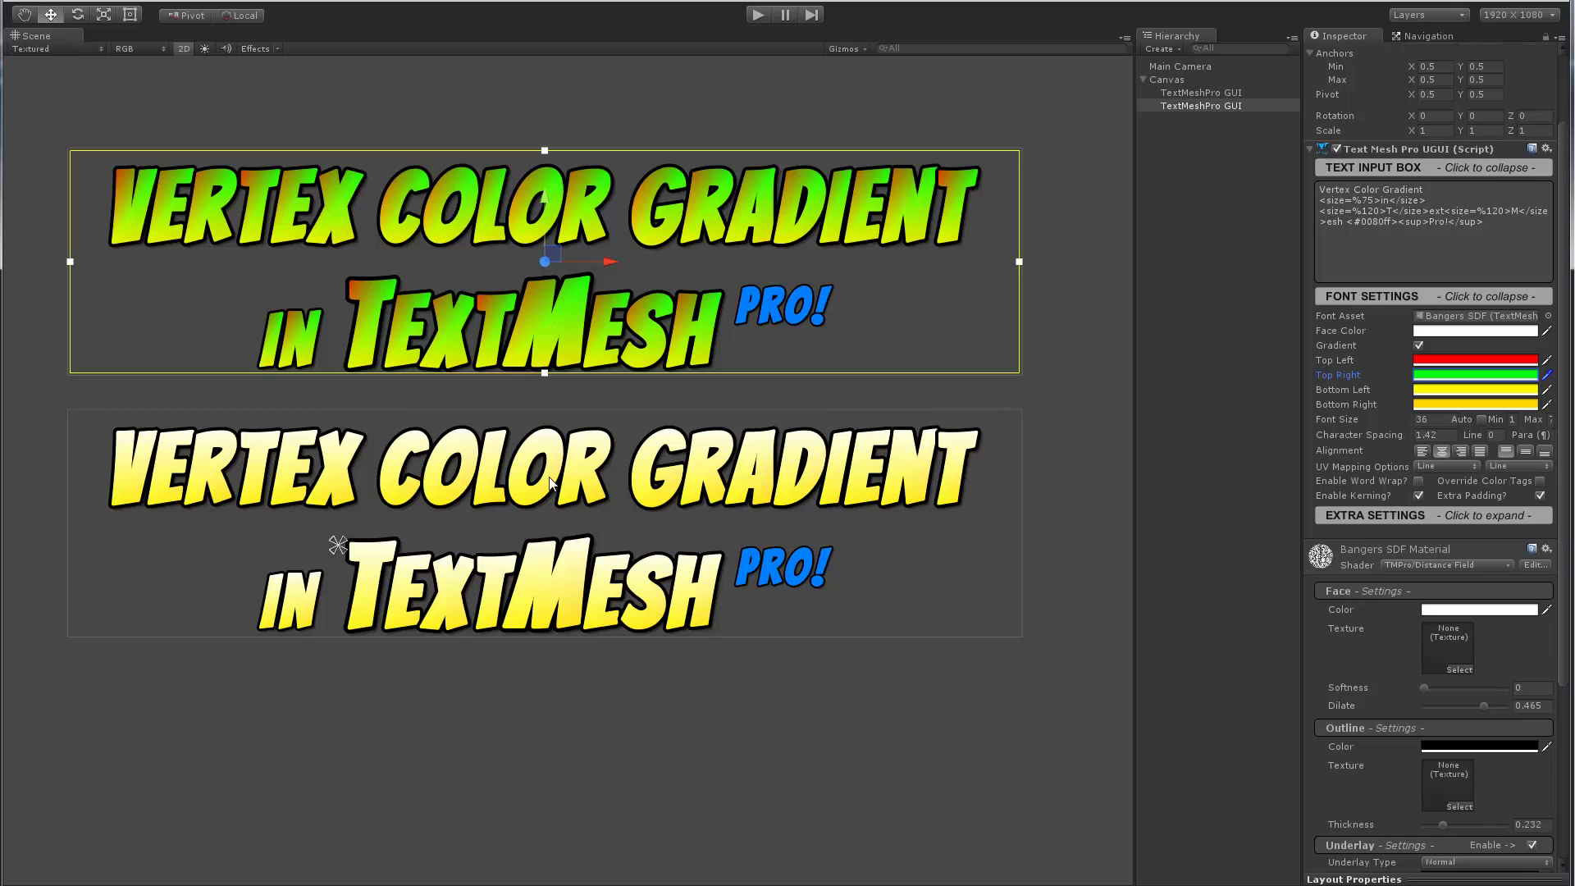
- Delete the upper copy of the title, keeping only the original with its white-to-yellow gradient
click(1113, 159)
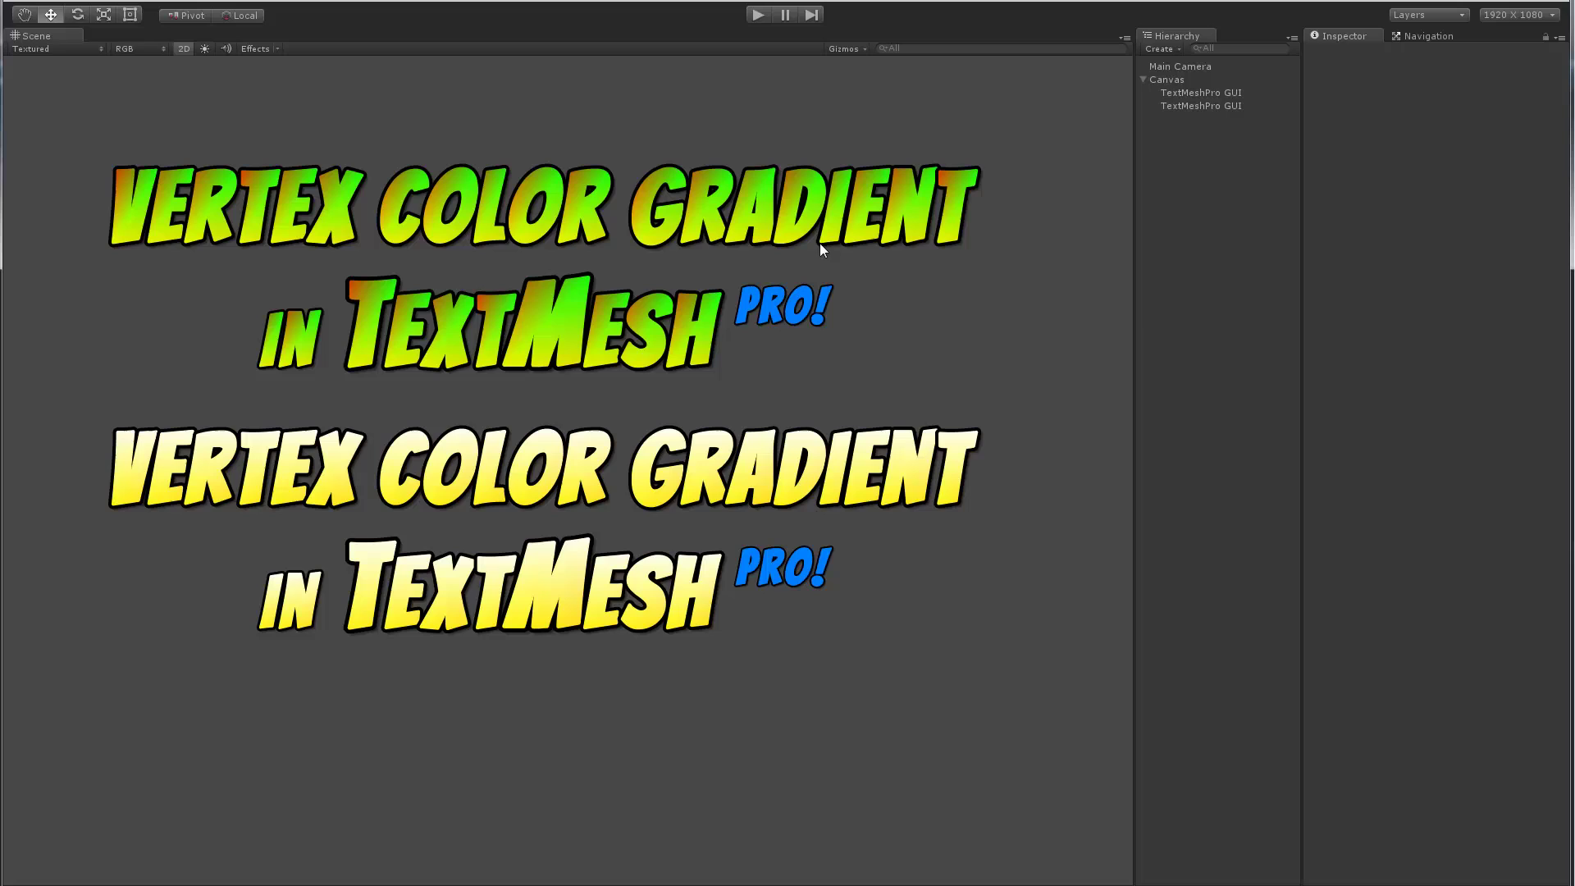
click(593, 233)
key(Delete)
middle_drag(529, 533, 559, 431)
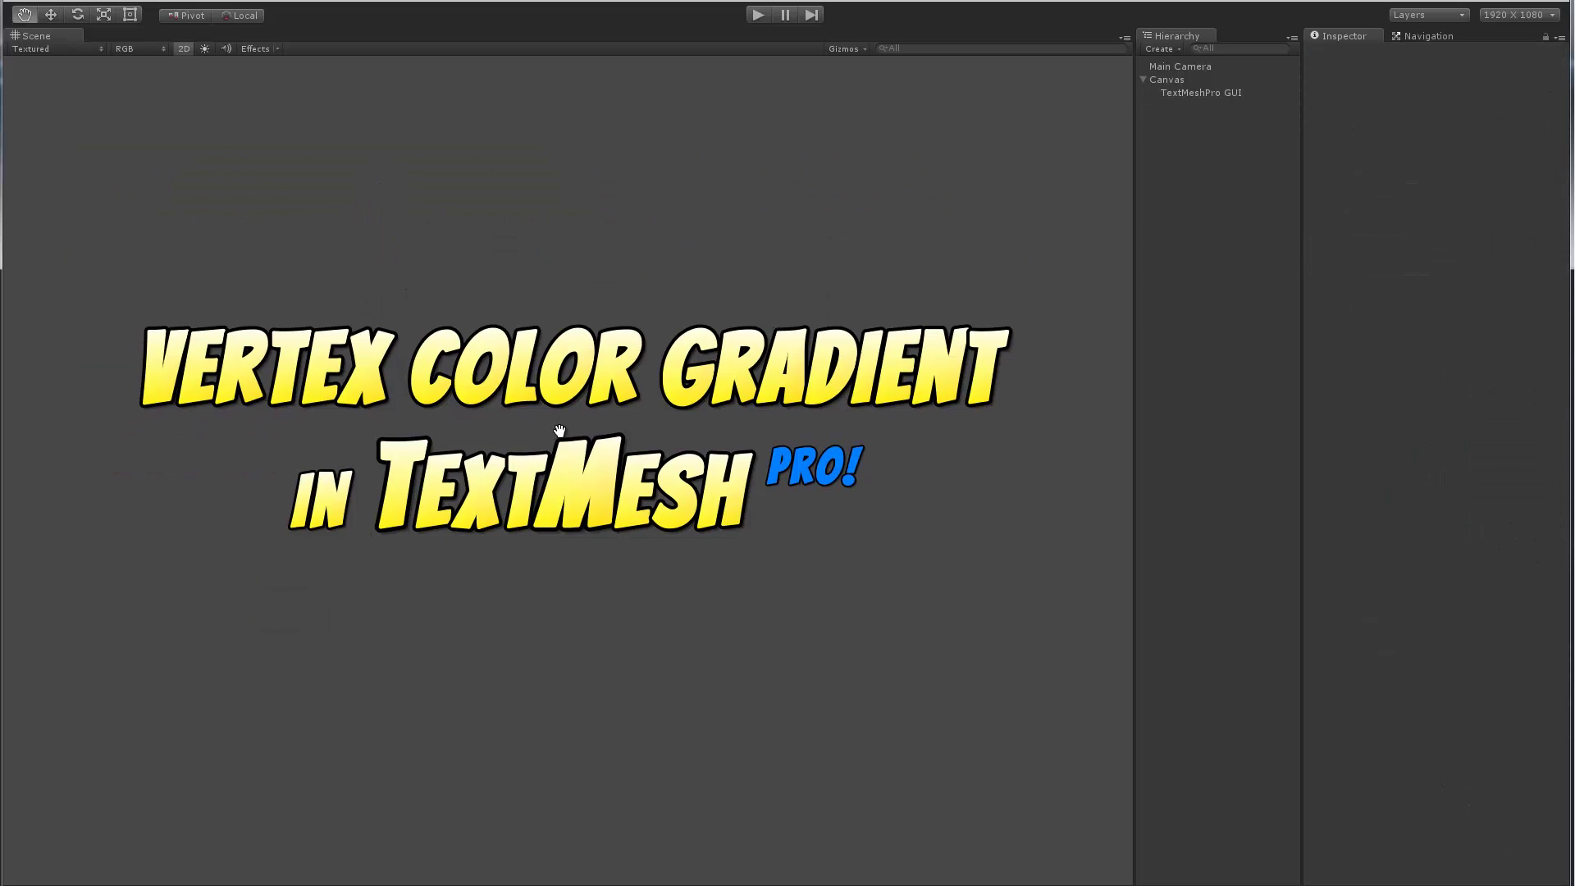
scroll(559, 431, up, 2)
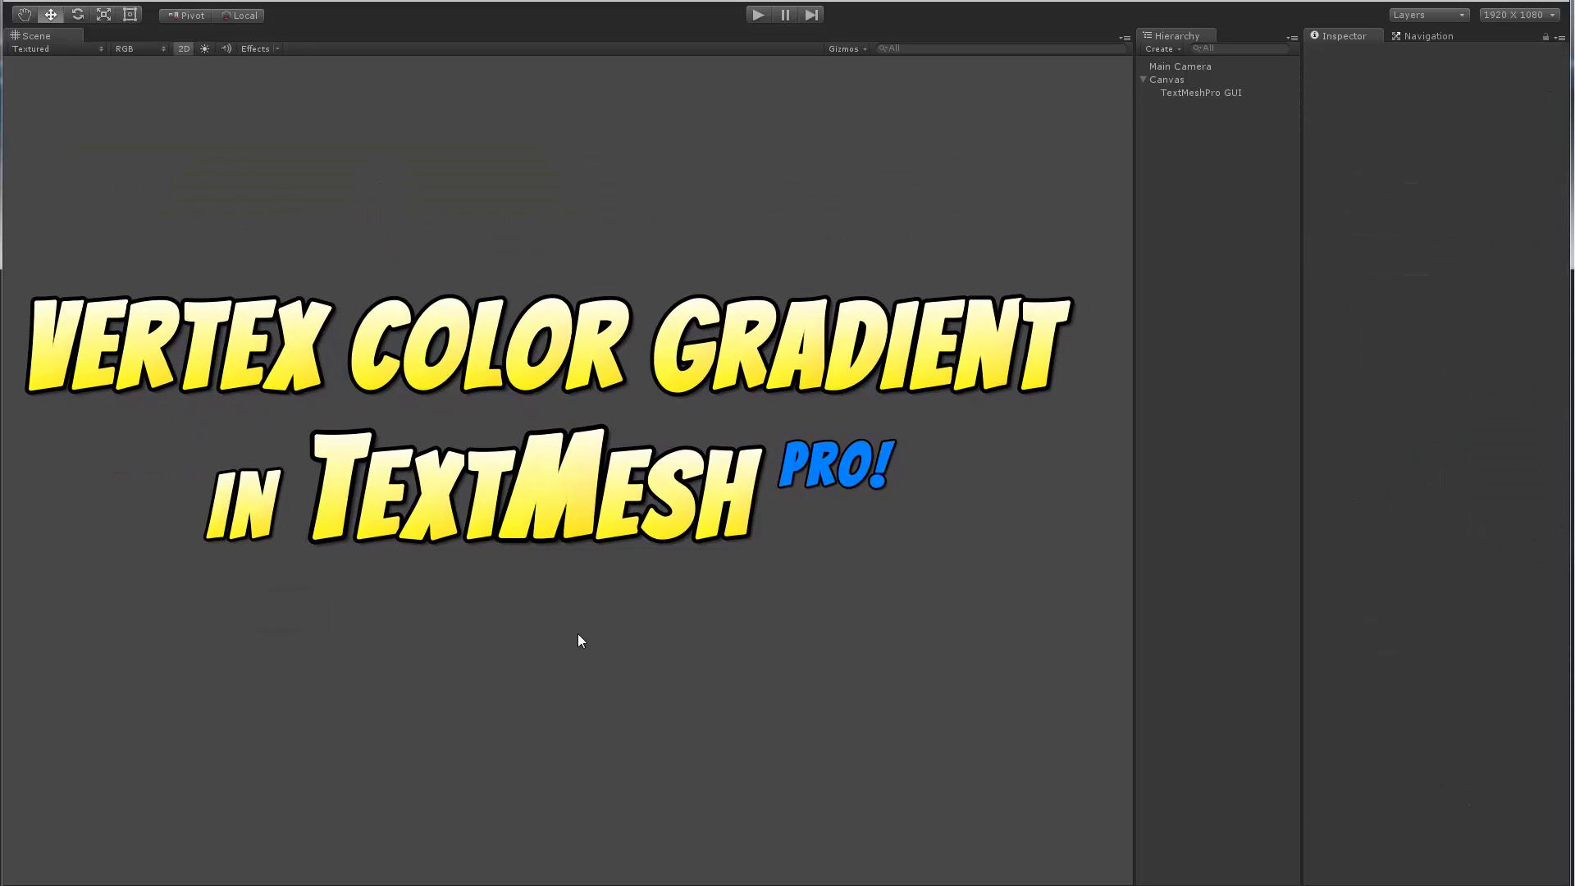
- Select the remaining TextMeshPro GUI title, review its gradient and material settings, and play the scene to preview its animation
click(1183, 94)
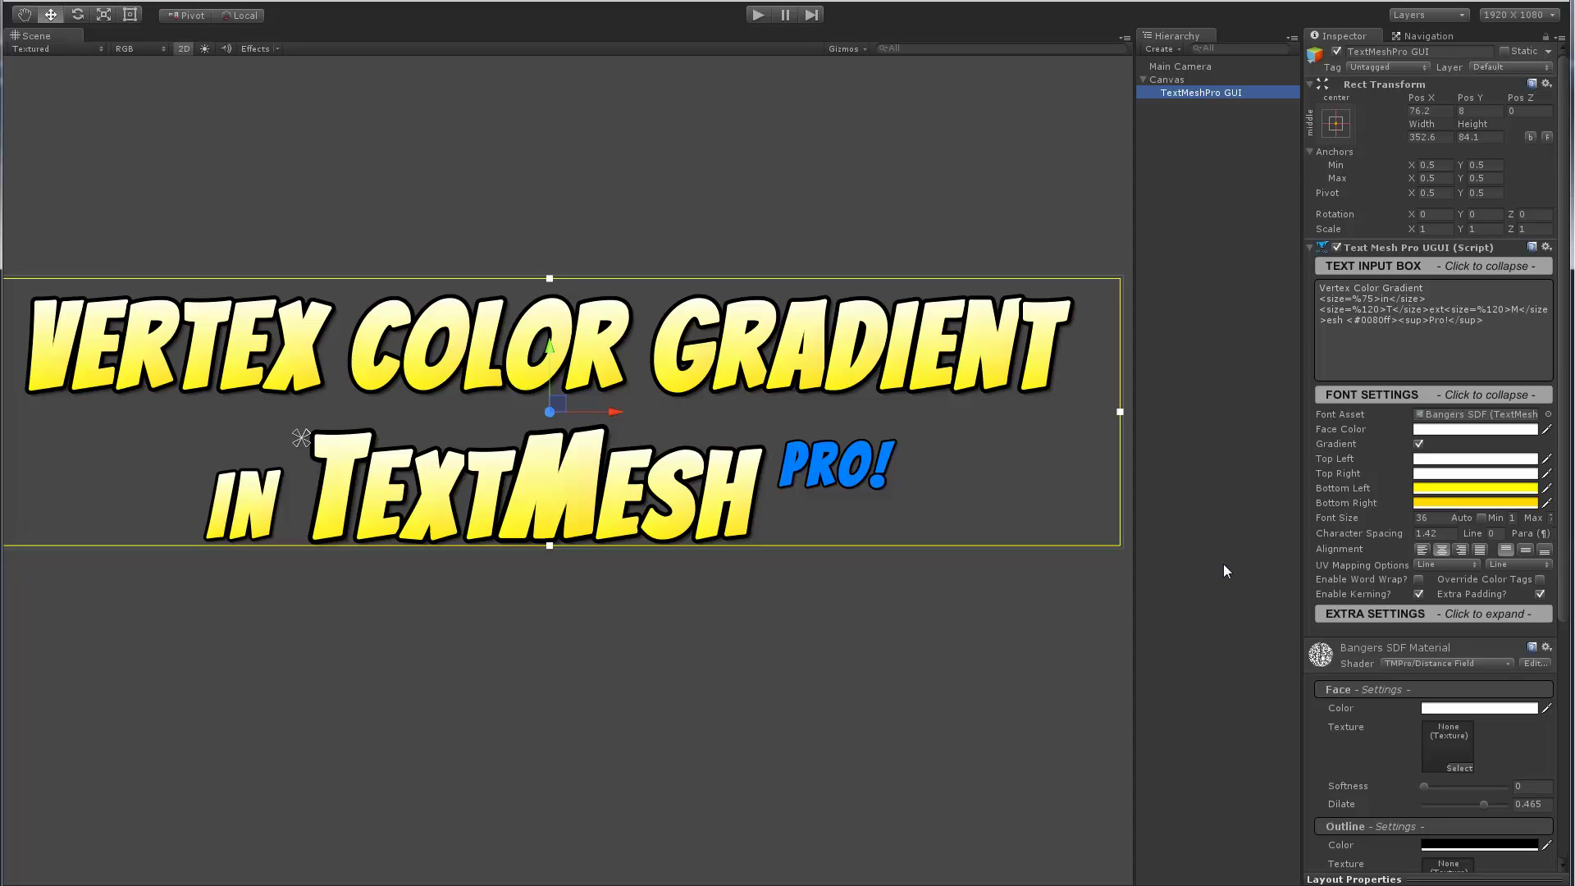
scroll(1415, 731, down, 5)
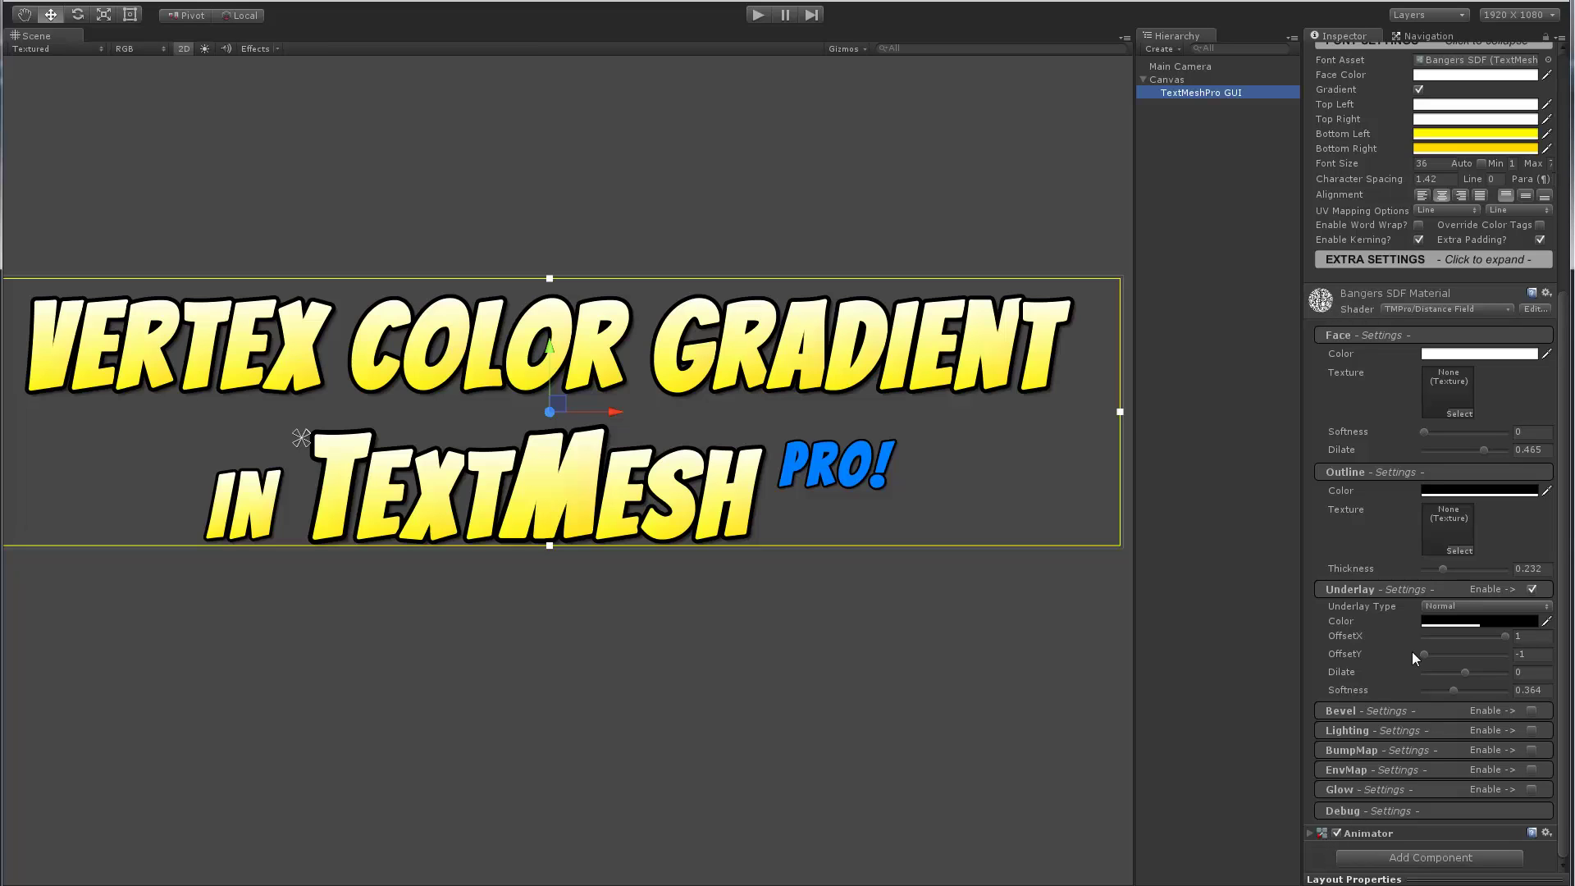
scroll(1378, 478, up, 5)
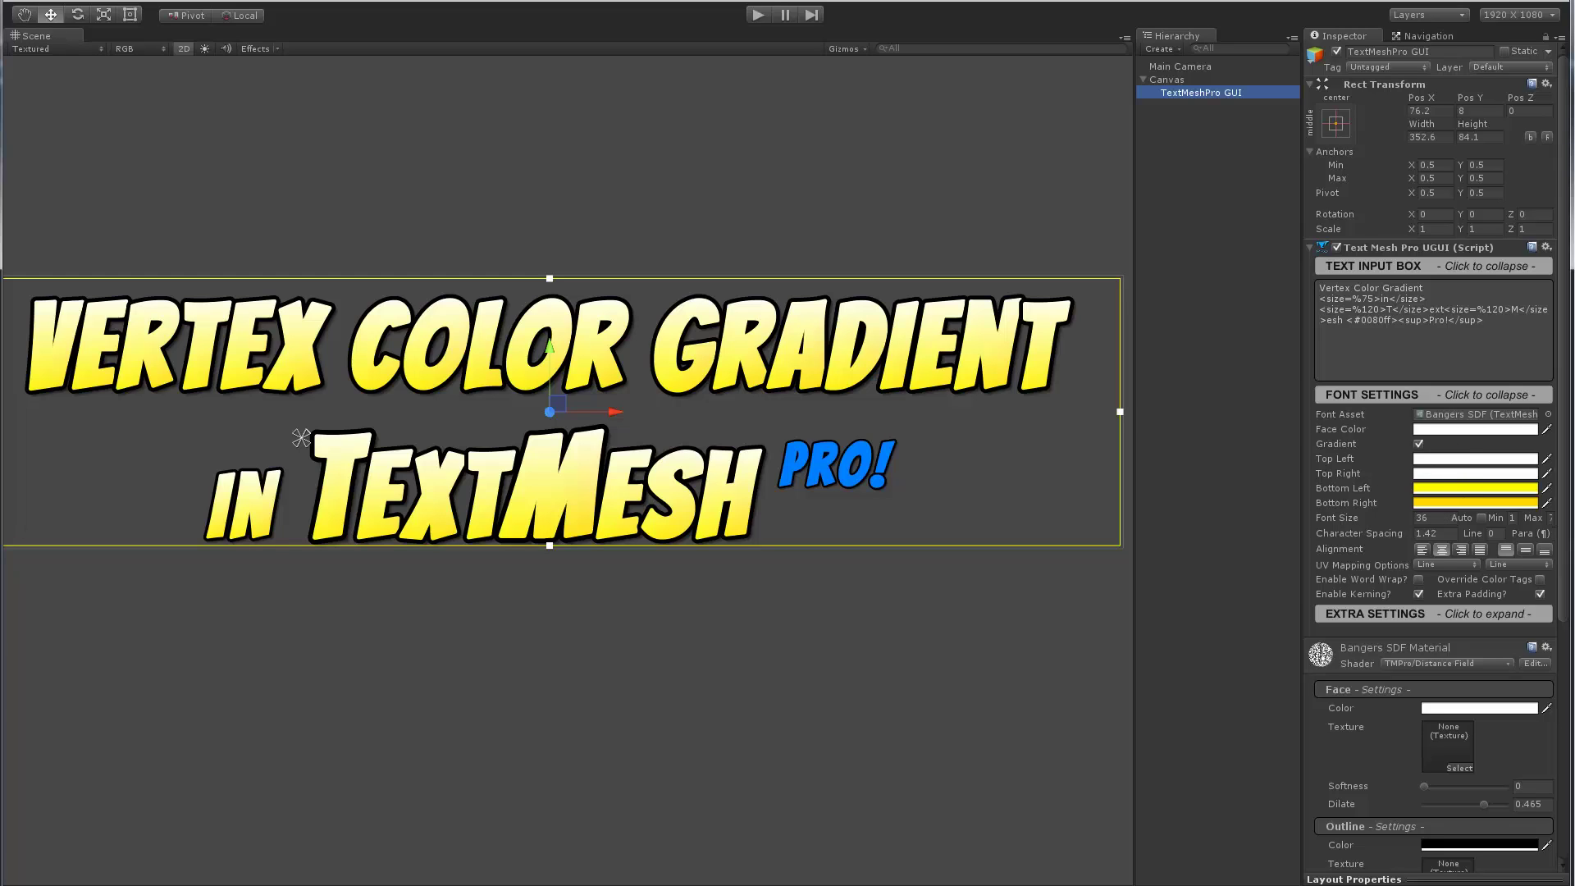
key(ctrl+p)
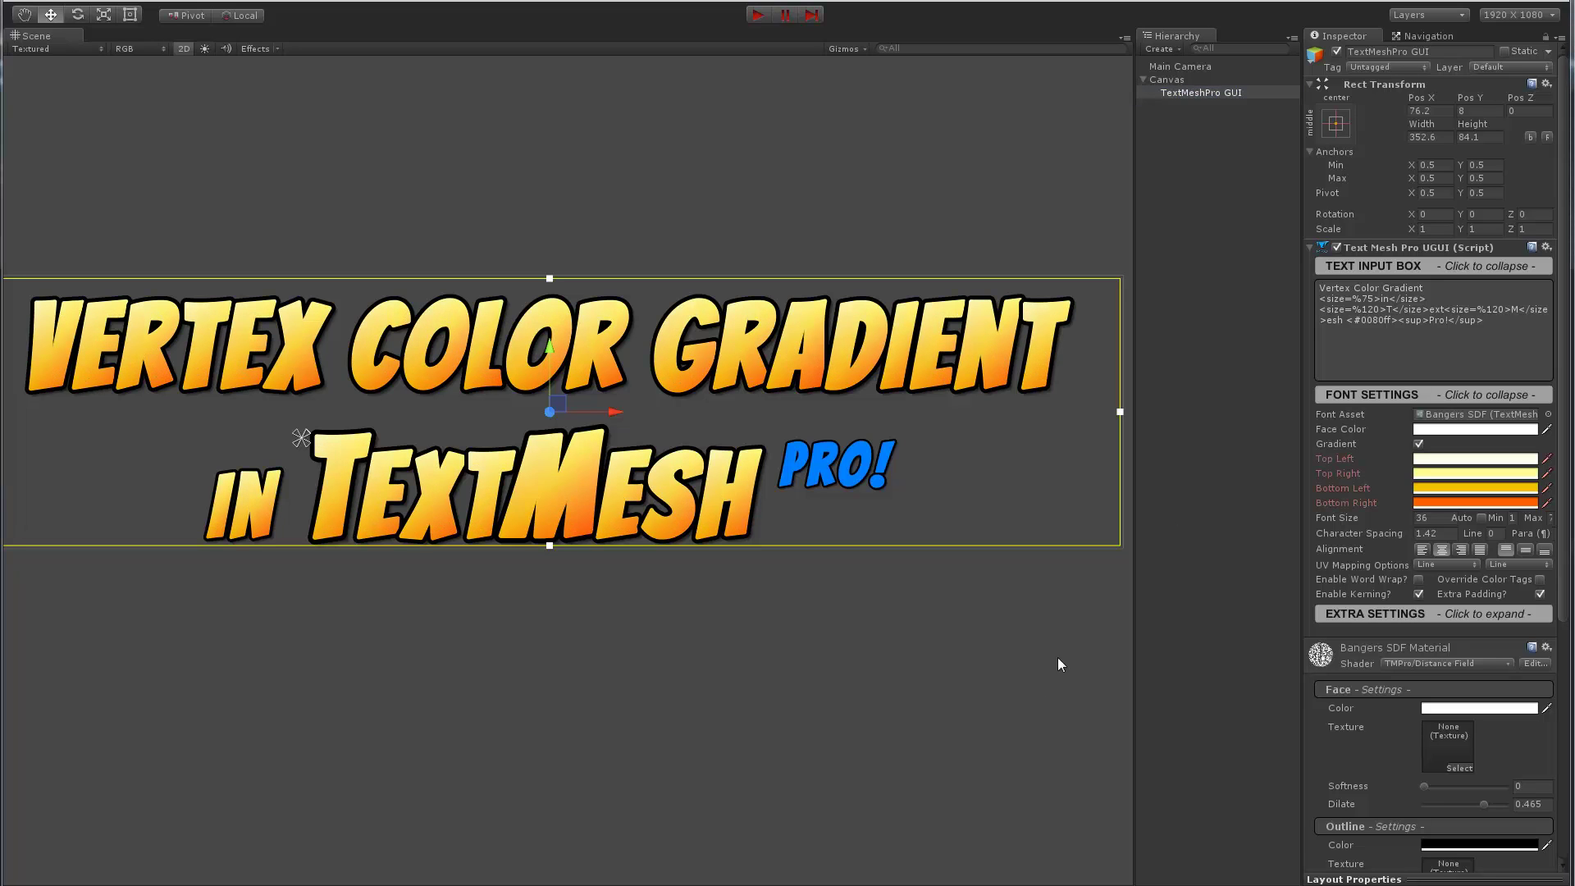